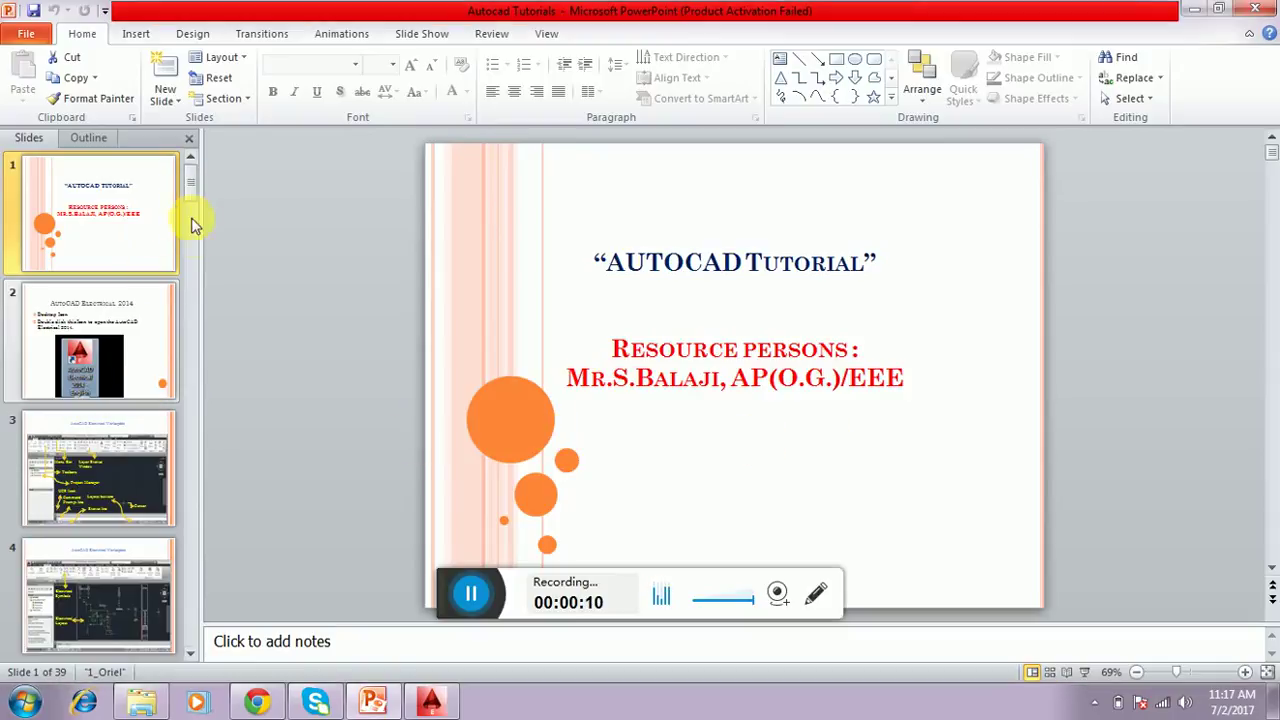
Step: Bring up slide 21, which explains the ERASE and MOVE edit commands, in PowerPoint
left_click(143, 328)
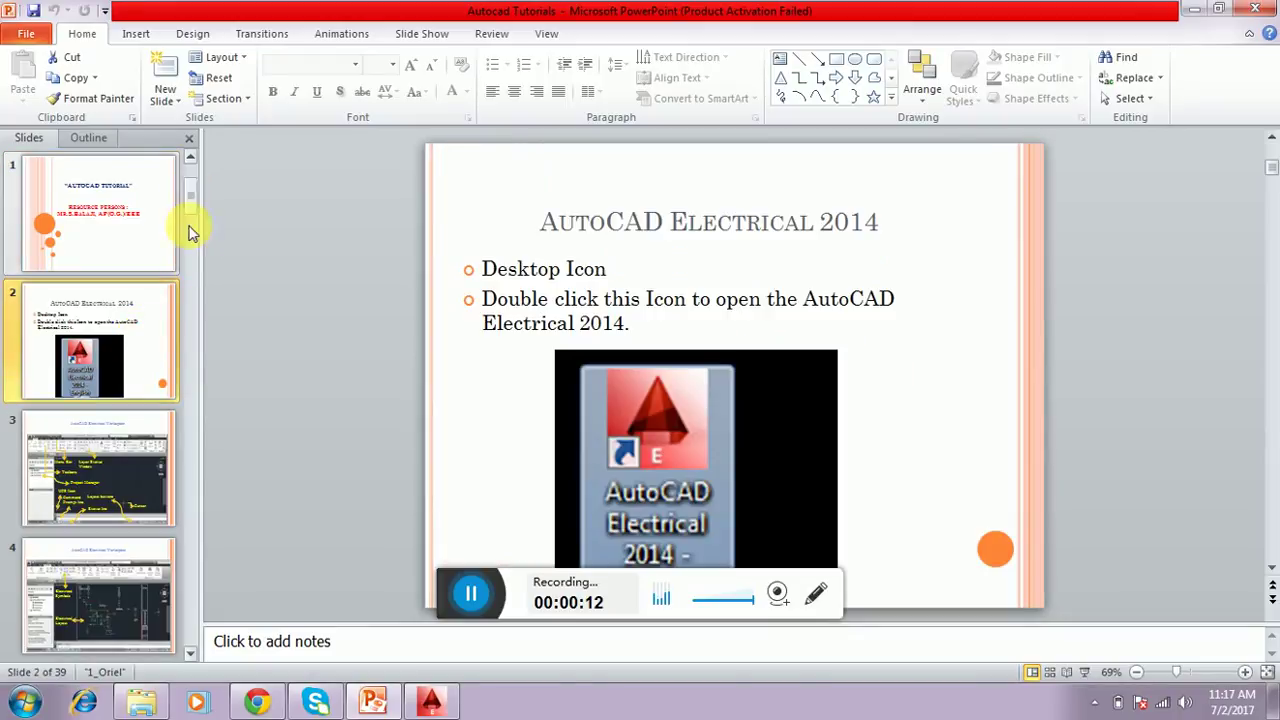
left_click_drag(193, 343, 184, 425)
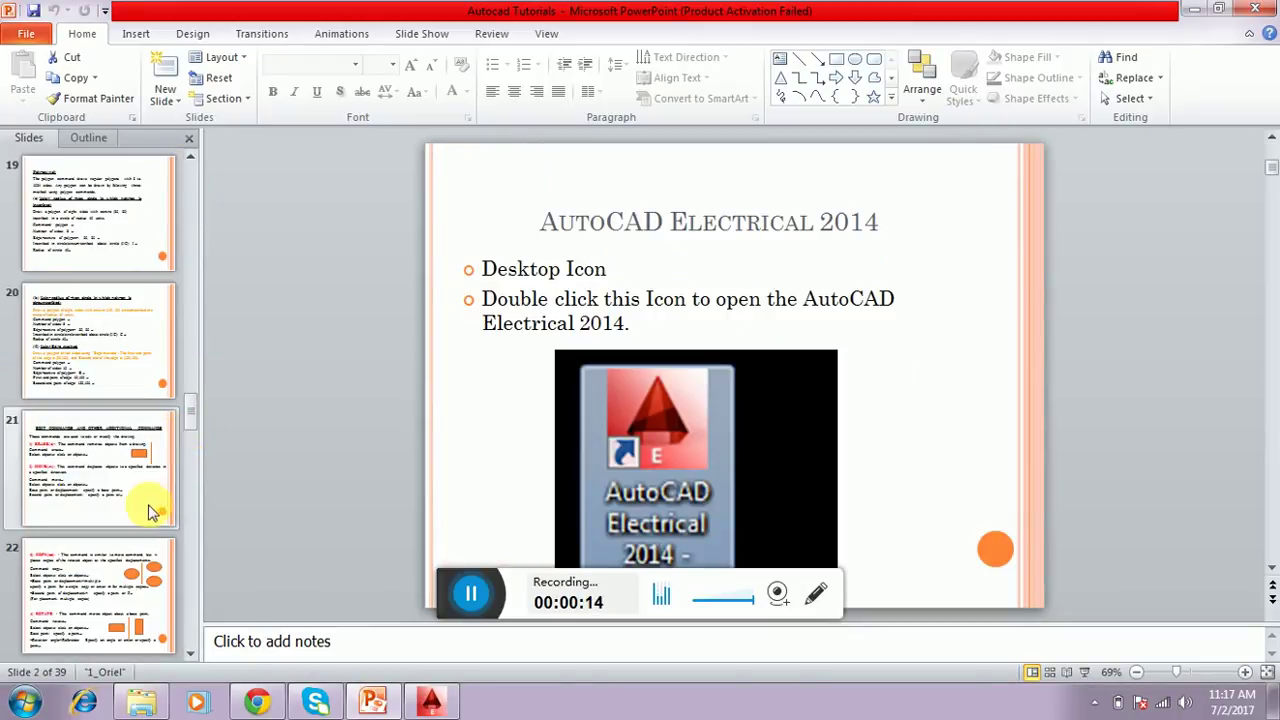
left_click(115, 452)
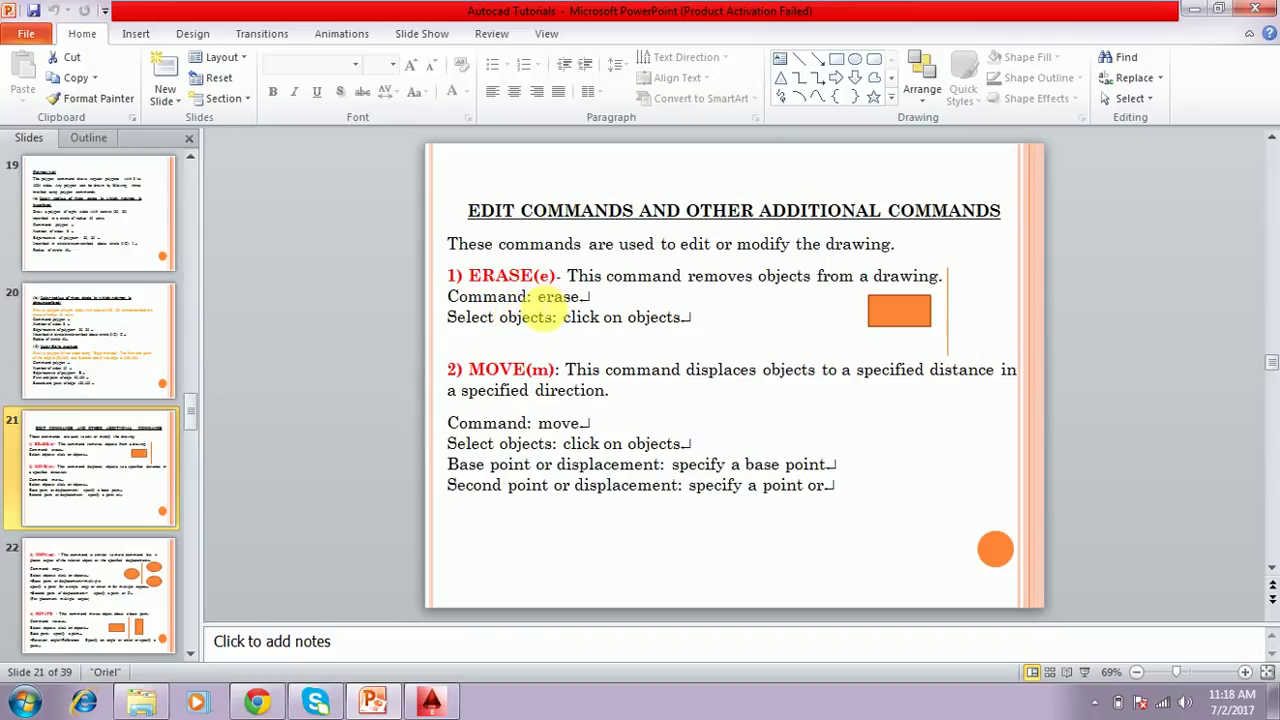
Step: In AutoCAD, turn off the grid and draw a nearly horizontal line across the drawing
left_click(432, 703)
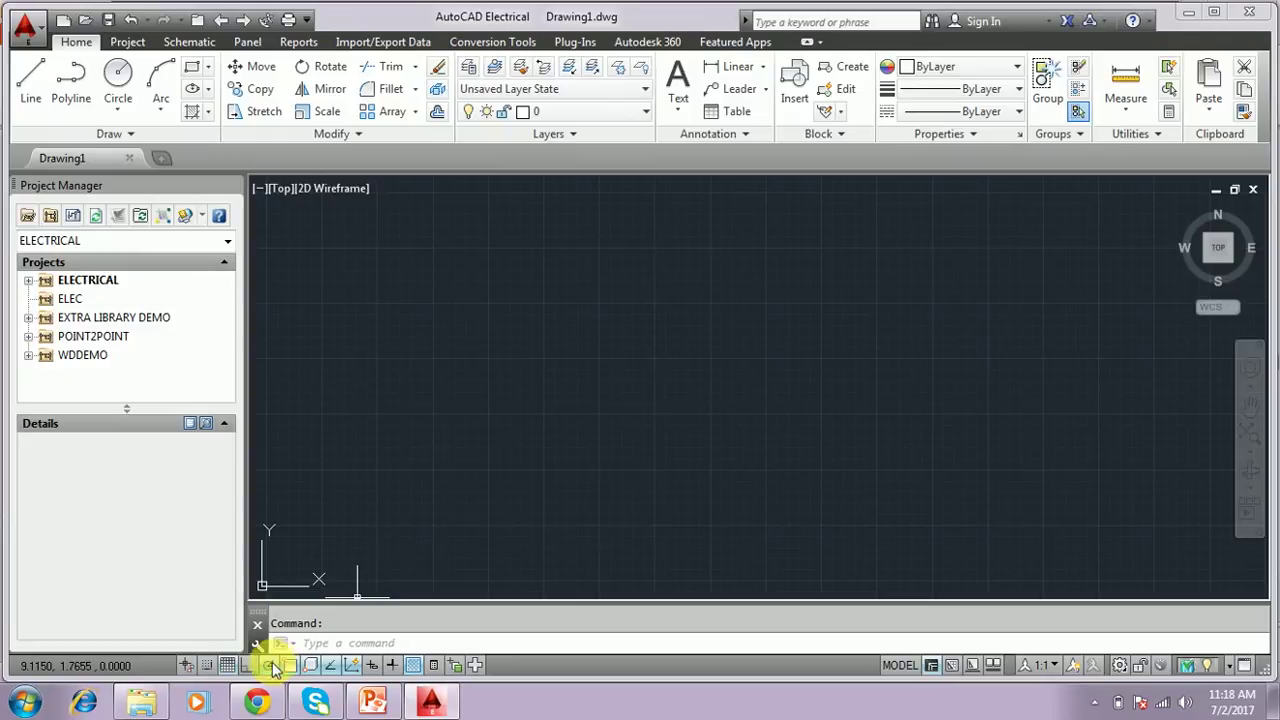
left_click(227, 666)
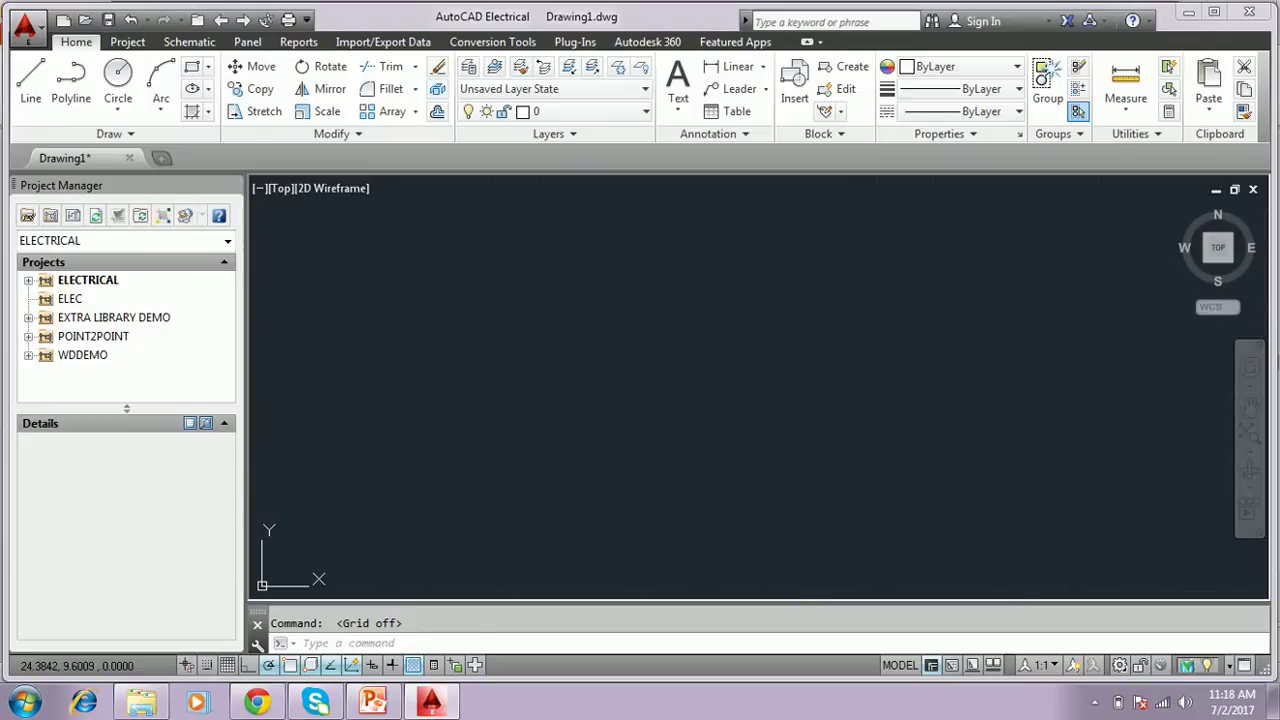
left_click(30, 80)
left_click(559, 404)
left_click(898, 385)
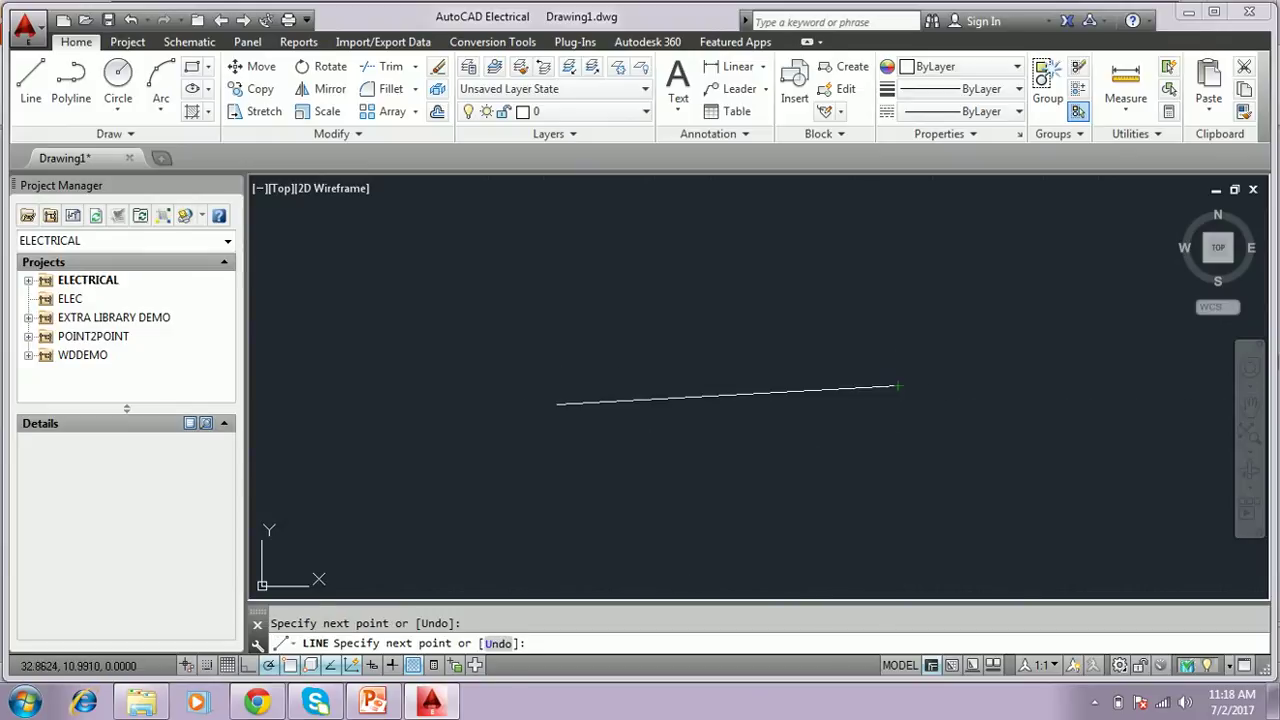
key("Return")
type("c")
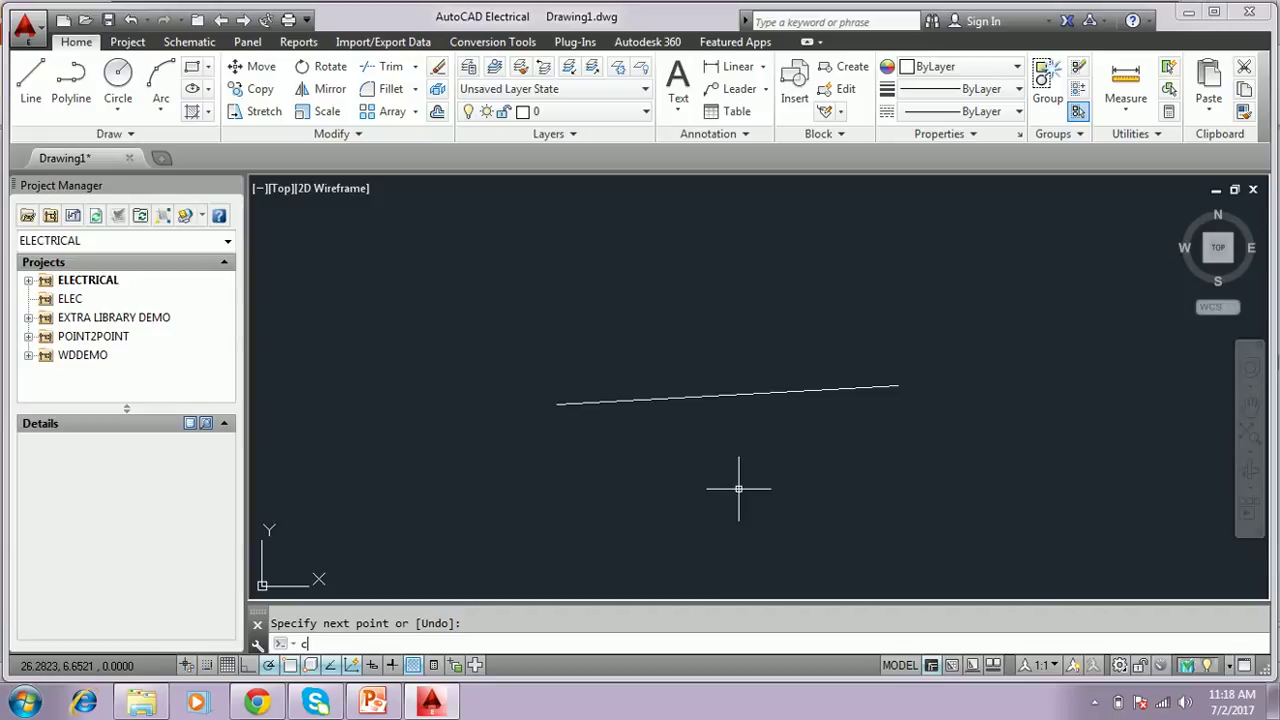
Step: Draw a circle centred just below the line so it crosses it, then return to PowerPoint
key("Return")
left_click(732, 446)
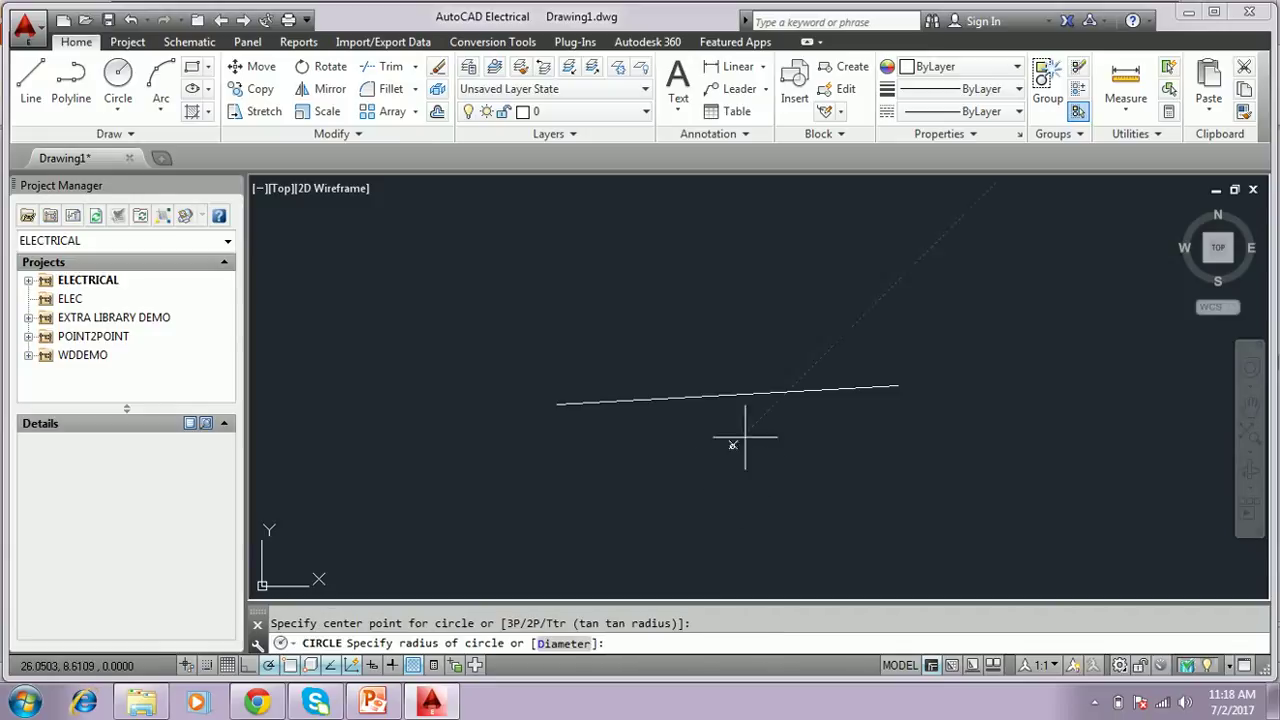
left_click(786, 388)
key("Return")
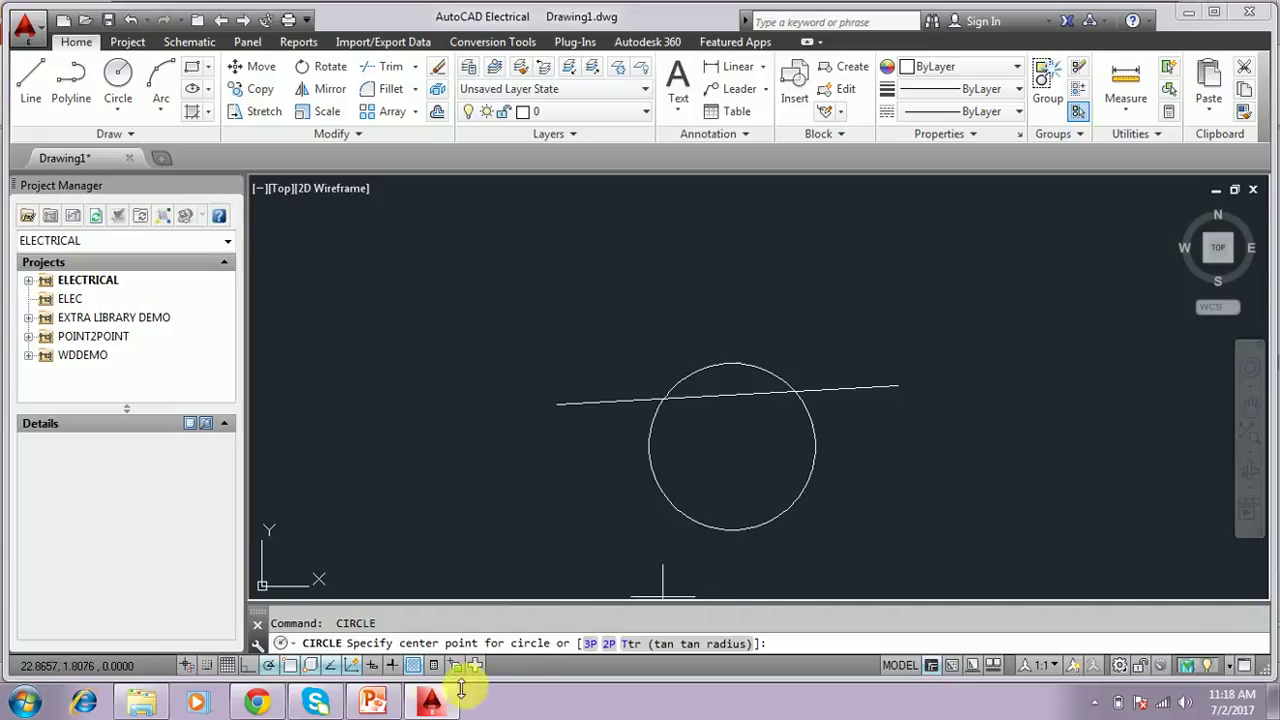
left_click(372, 700)
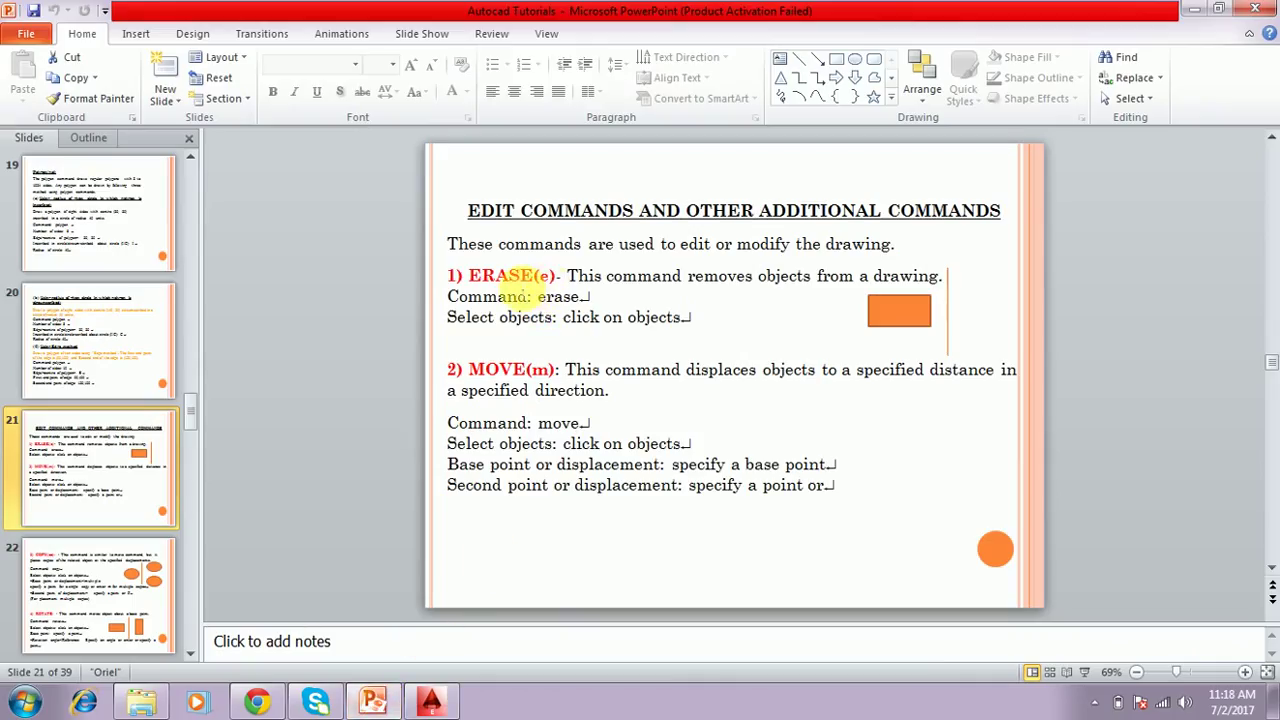
Step: Erase the circle with the E command so only the line remains, then go back to the slides
left_click(428, 706)
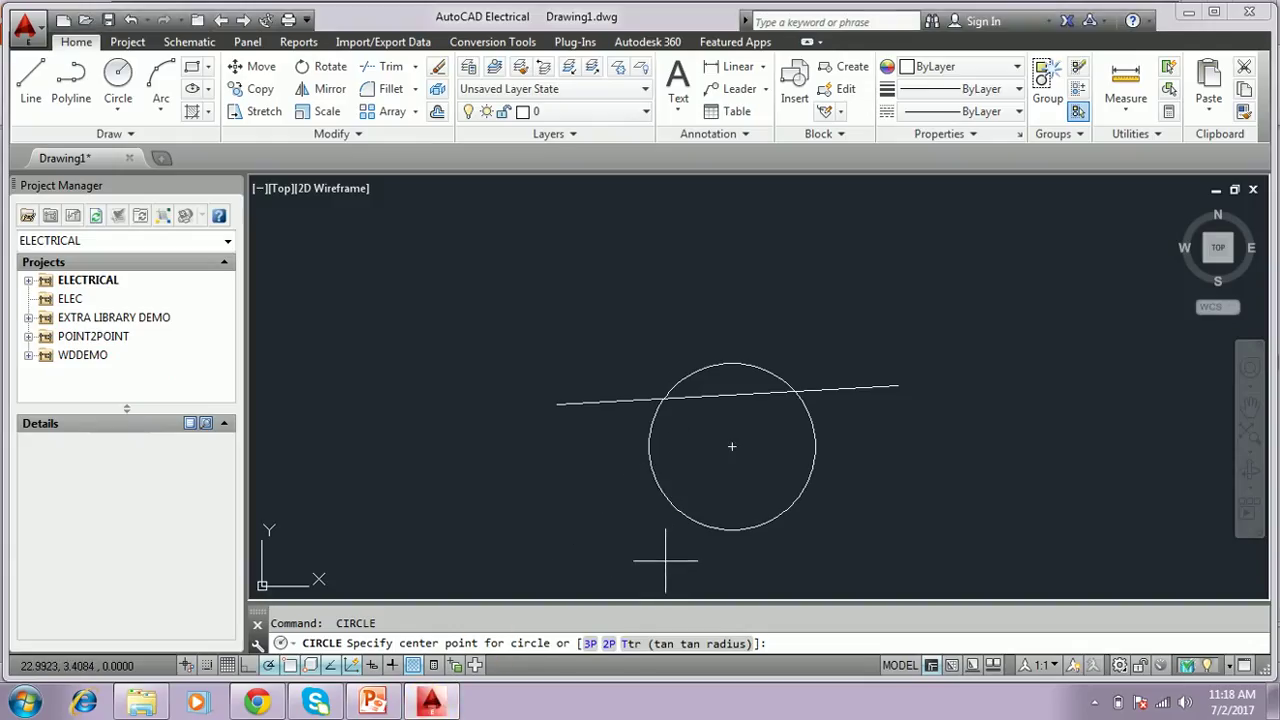
key("Escape")
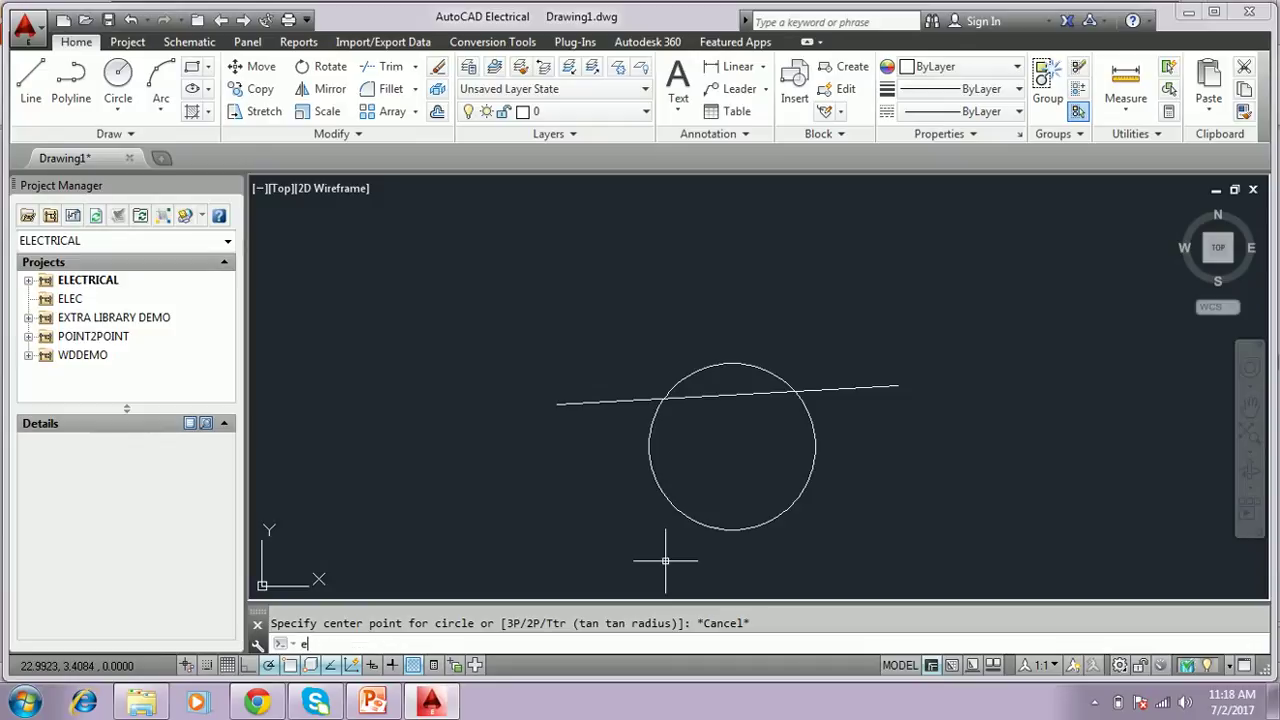
key("Return")
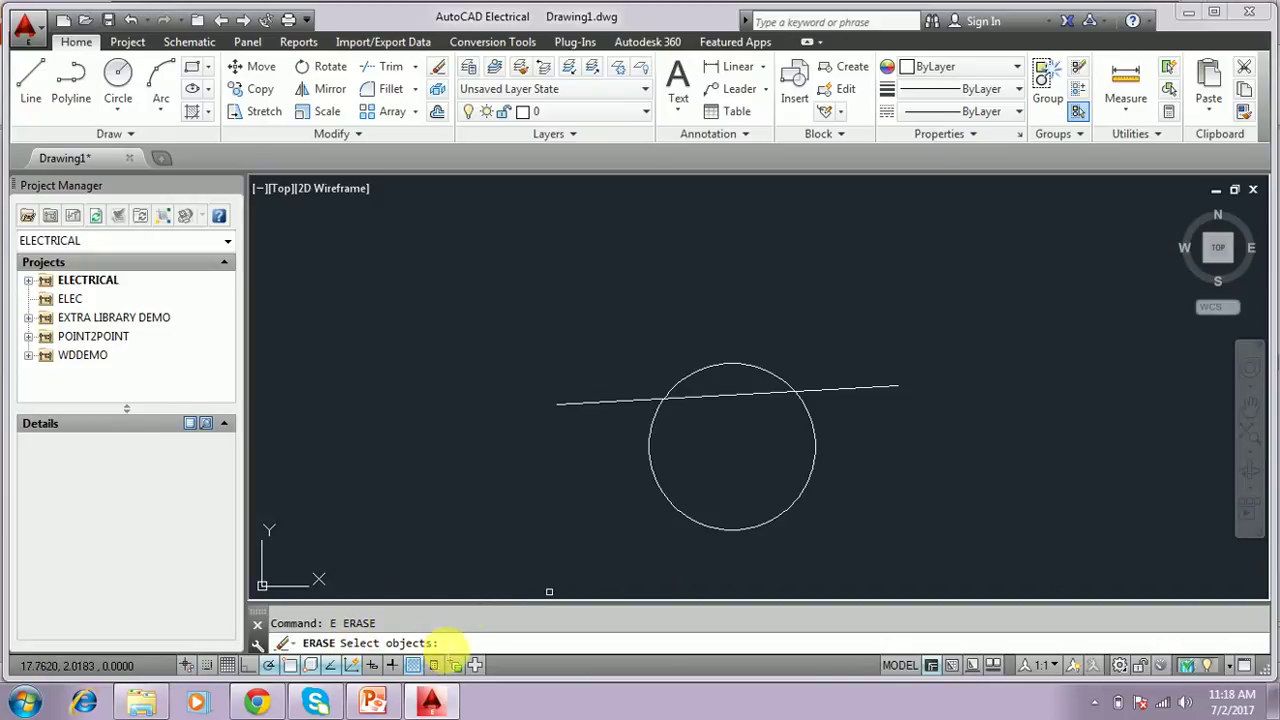
left_click(717, 531)
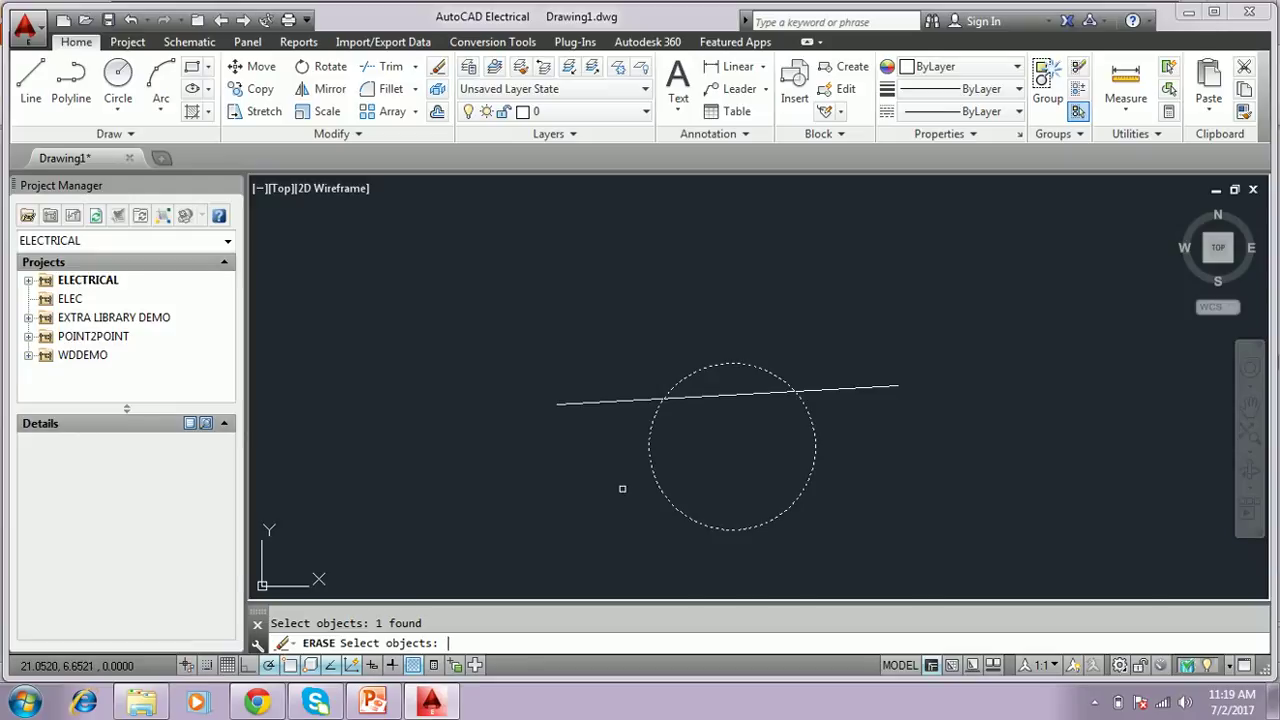
key("Return")
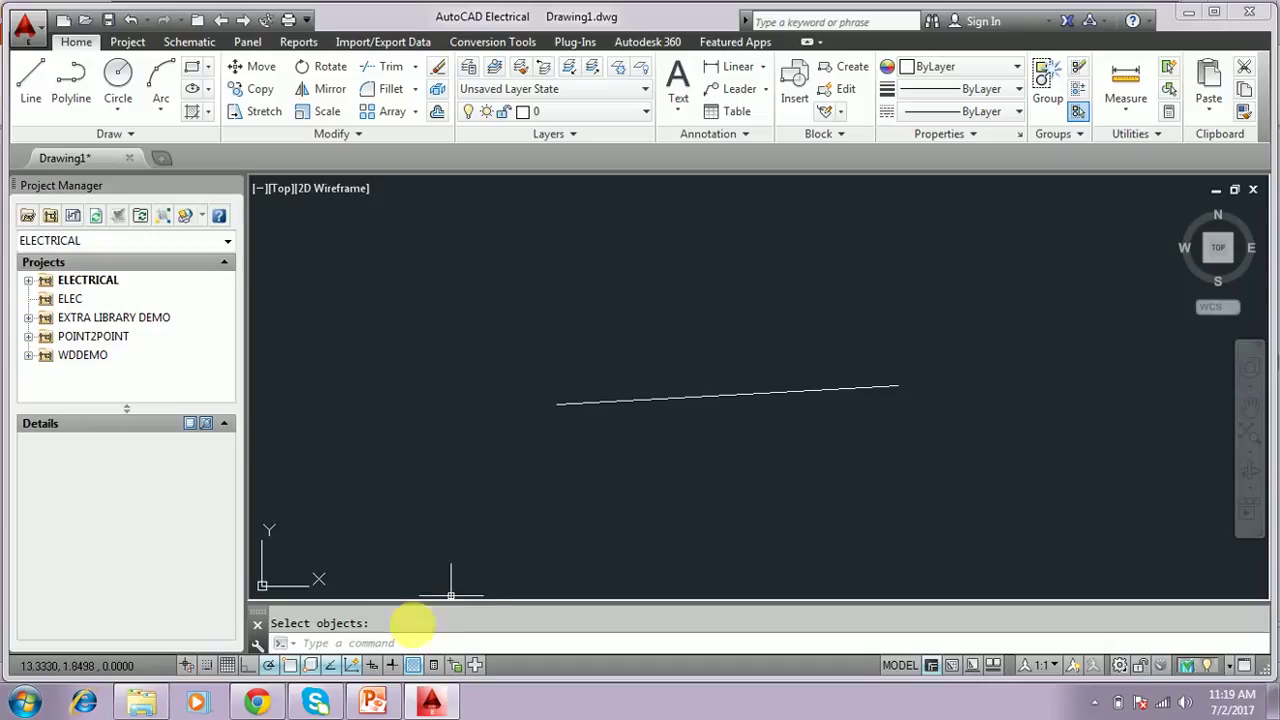
left_click(370, 703)
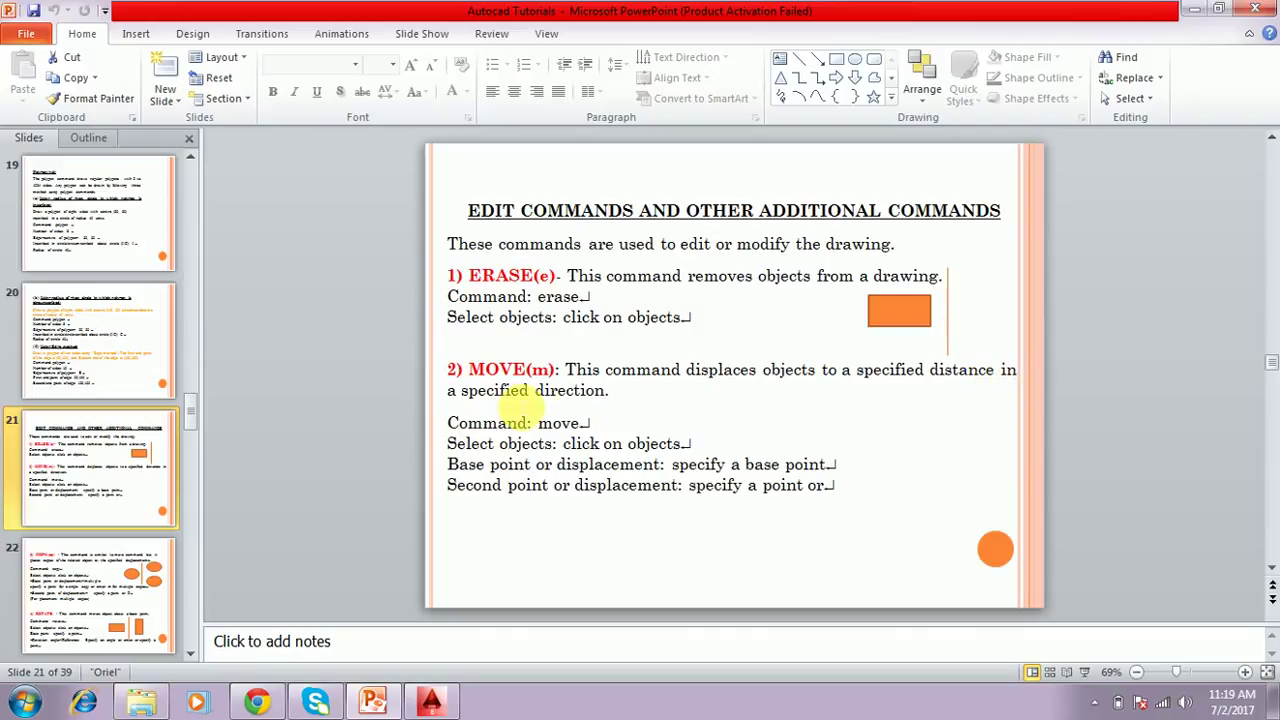
Step: Draw a rectangle with REC left of centre, overlapping the left end of the line
left_click(430, 702)
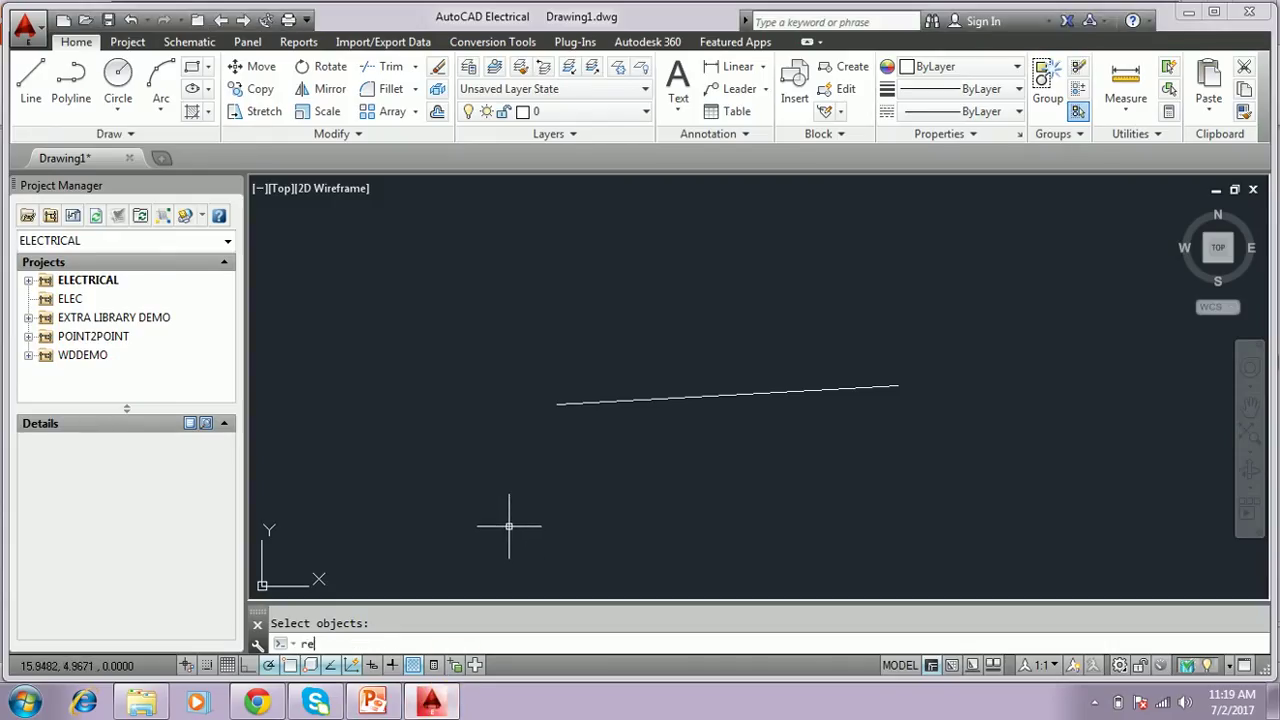
type("c")
key("Return")
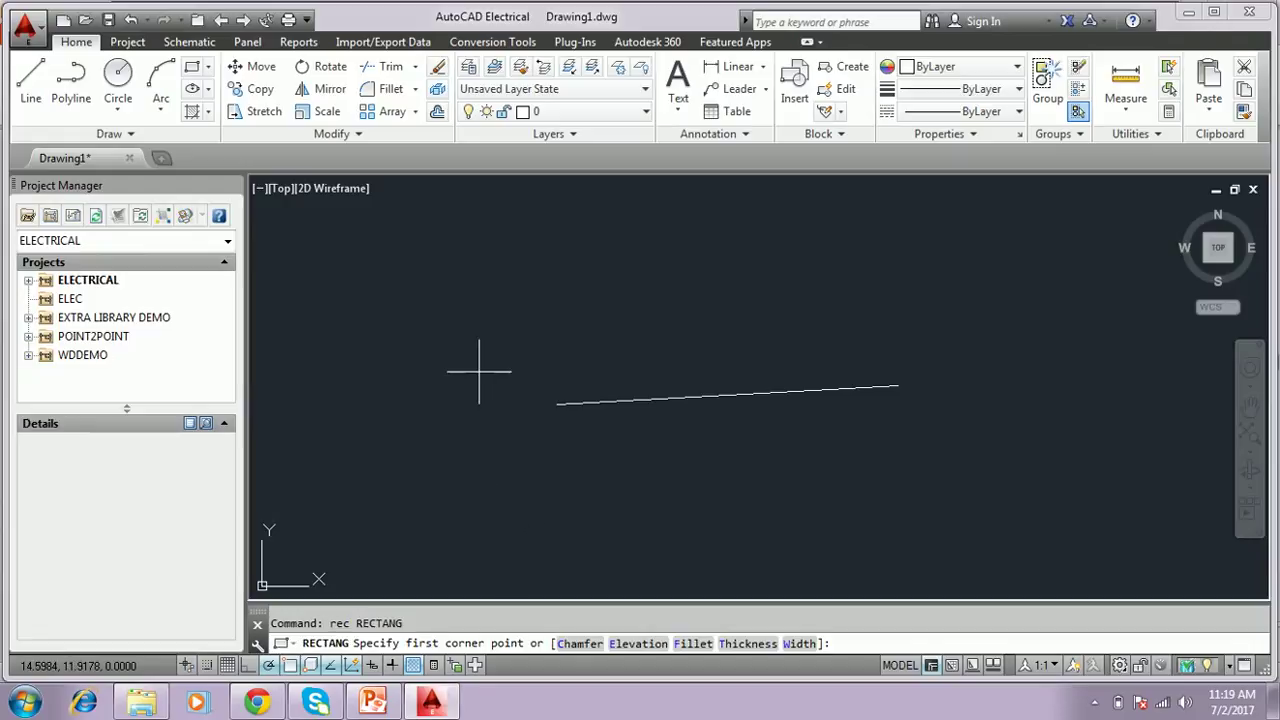
left_click(457, 380)
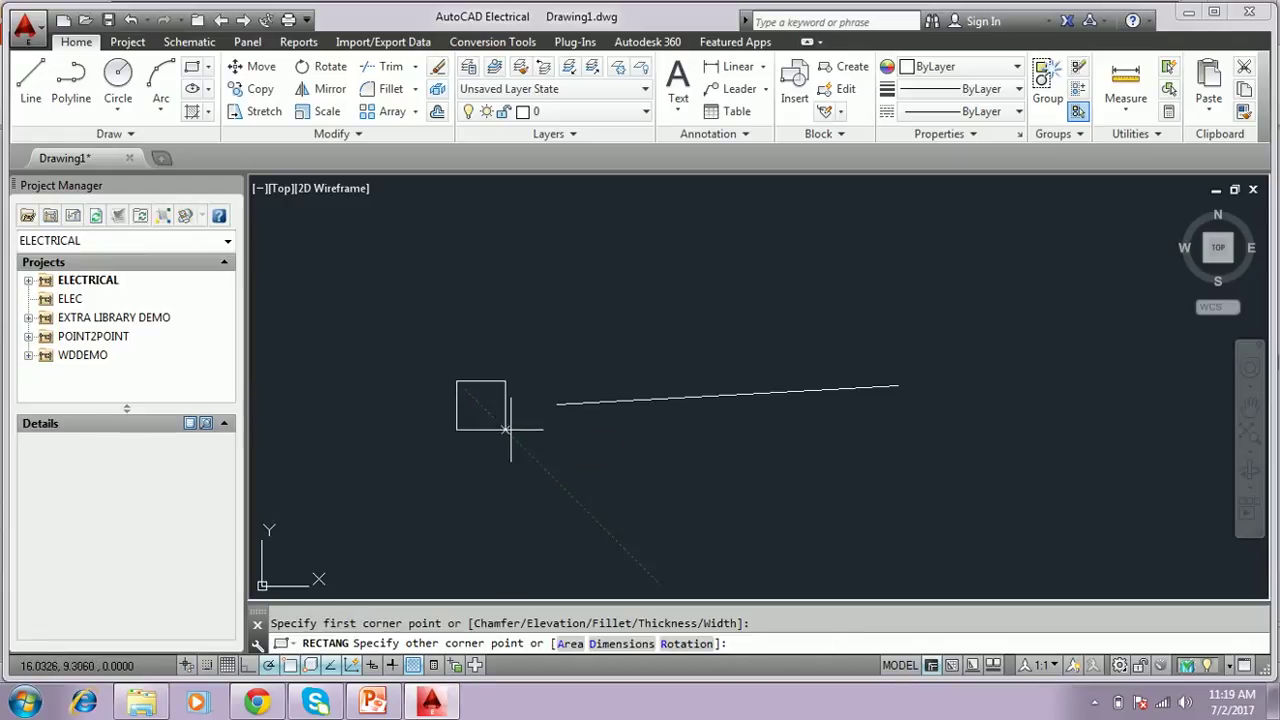
left_click(732, 501)
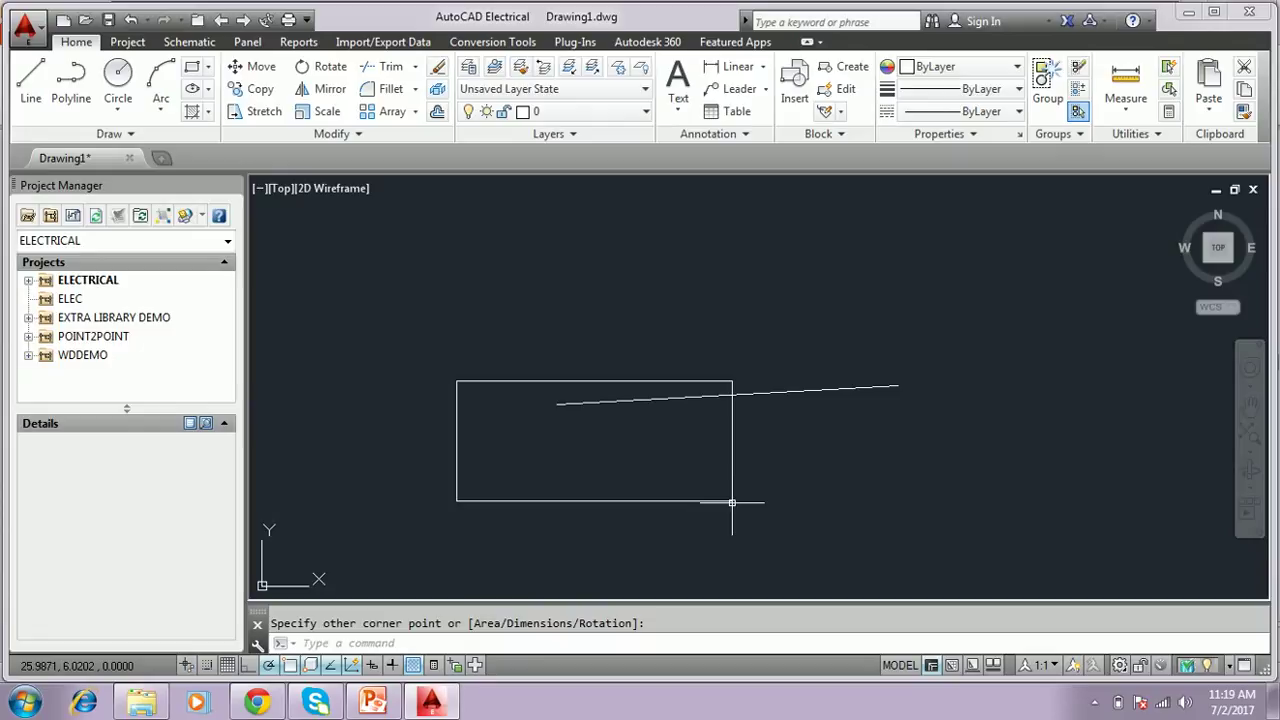
left_click(420, 655)
key("Return")
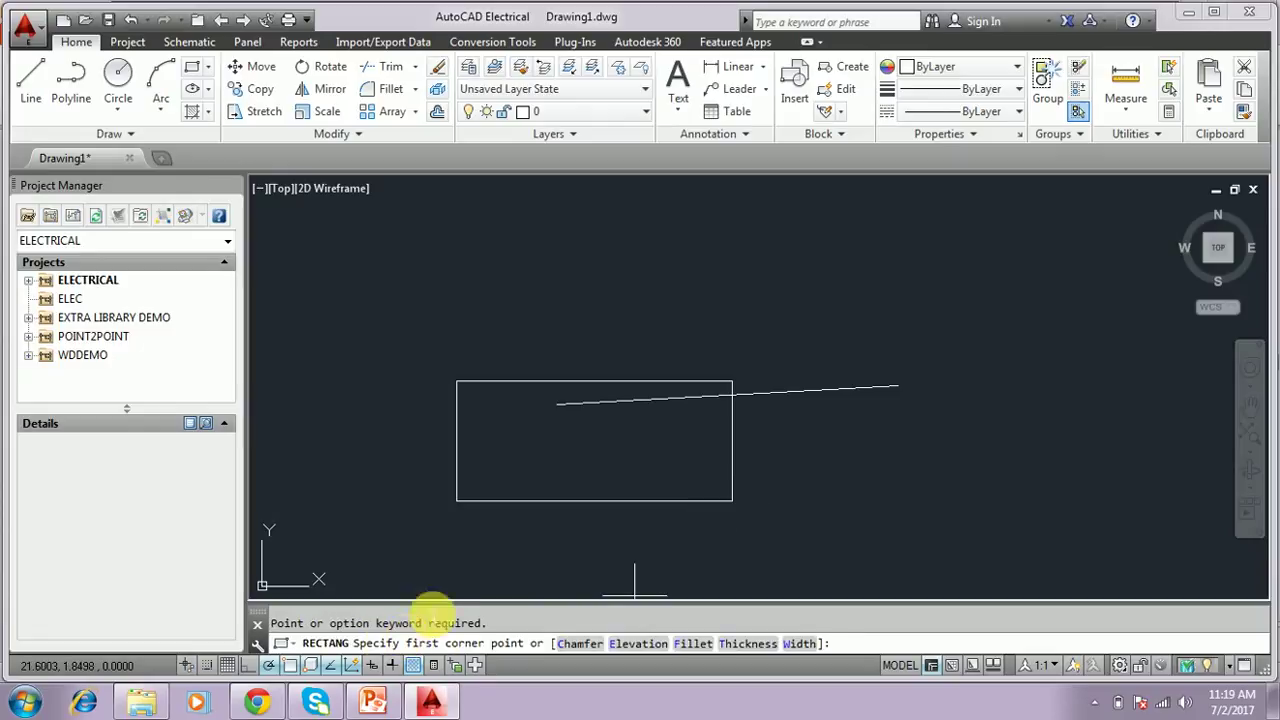
key("Escape")
type("M")
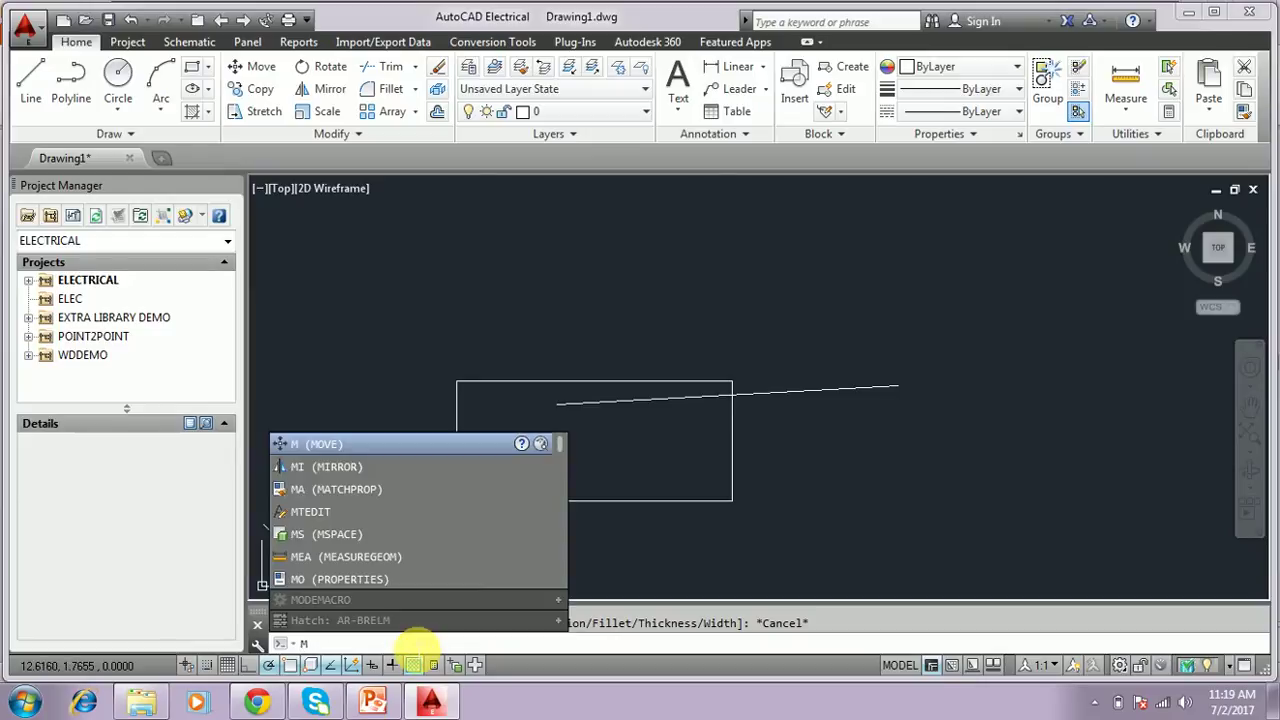
Step: Move the rectangle by its bottom midpoint up and right onto the line's right end
type("o")
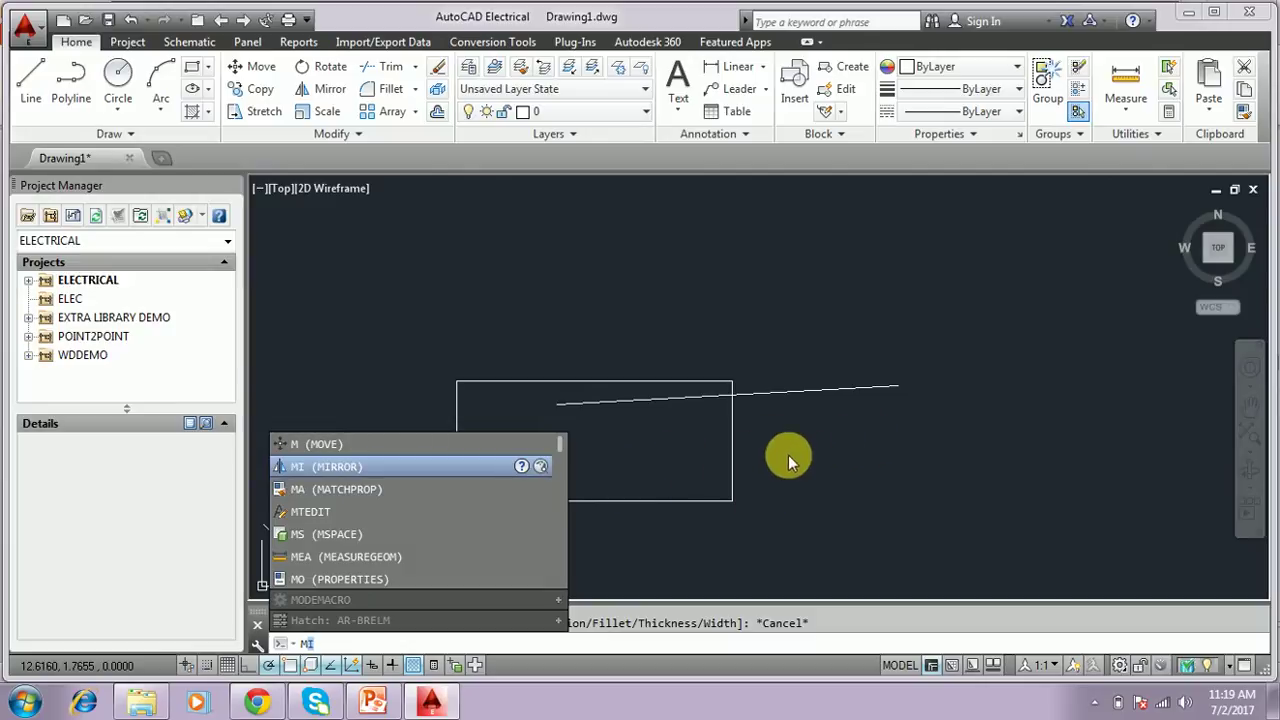
left_click(543, 444)
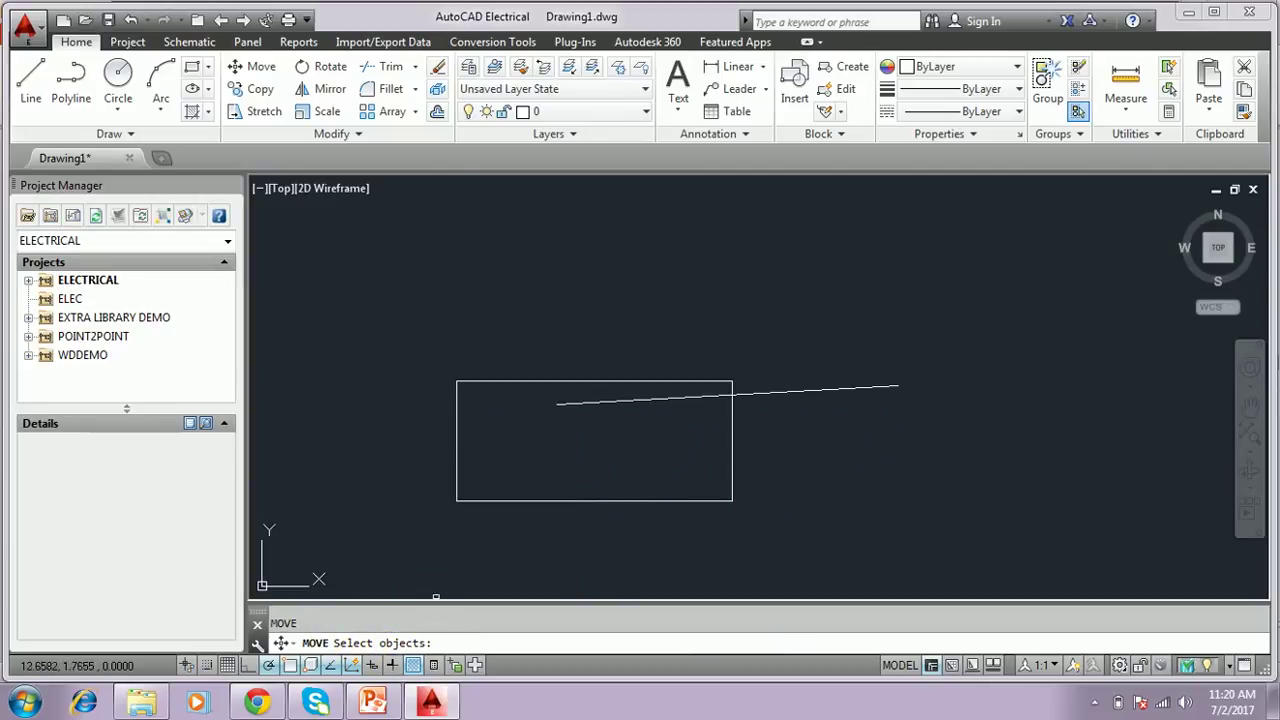
left_click(465, 501)
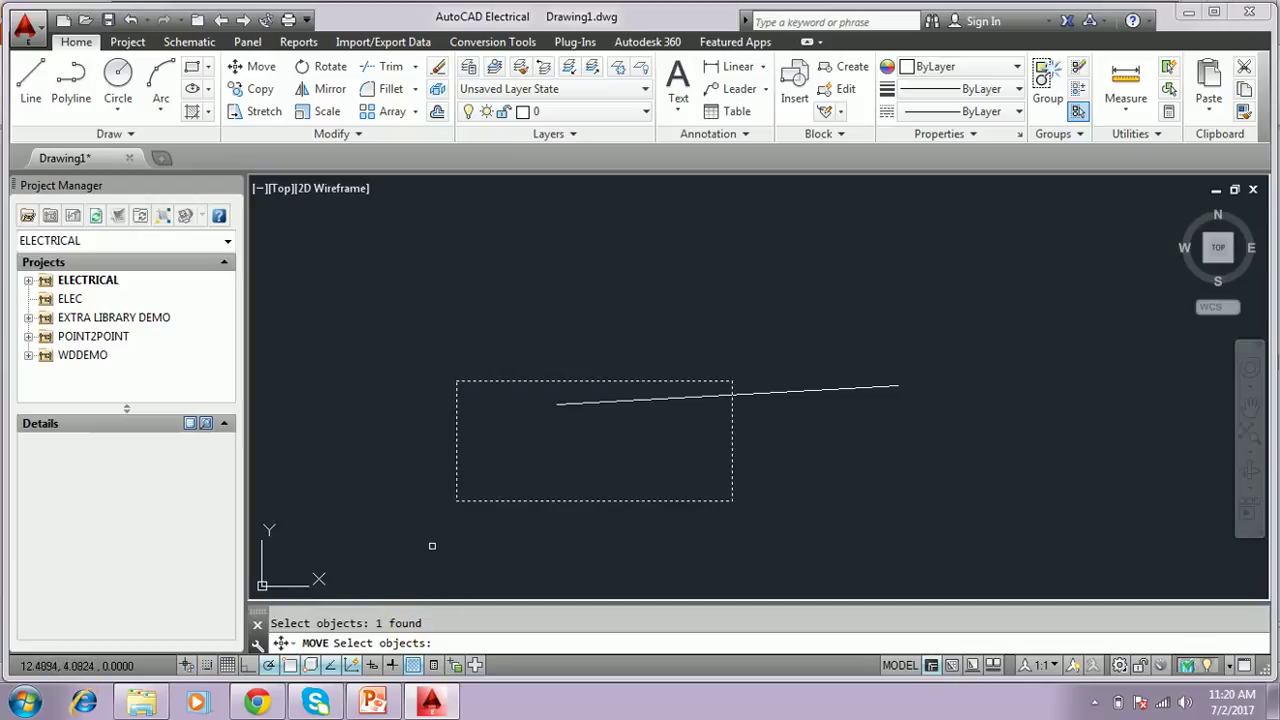
key("Return")
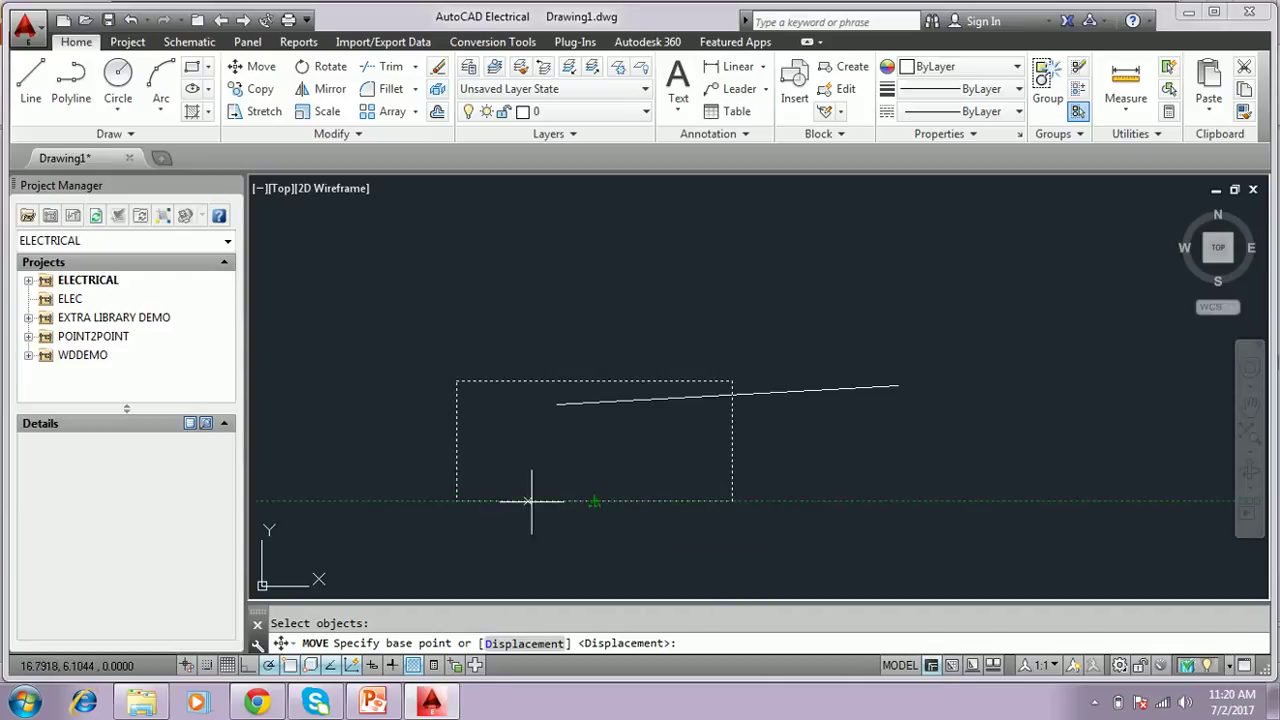
left_click(594, 501)
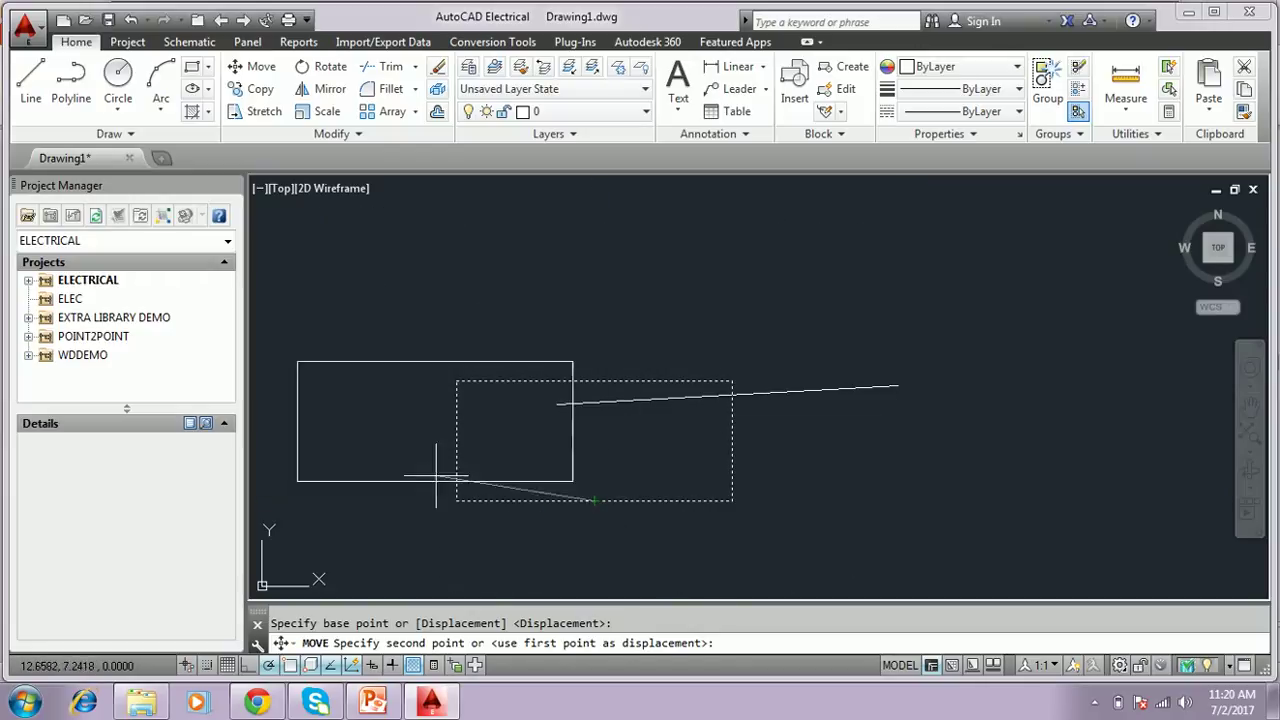
left_click(918, 426)
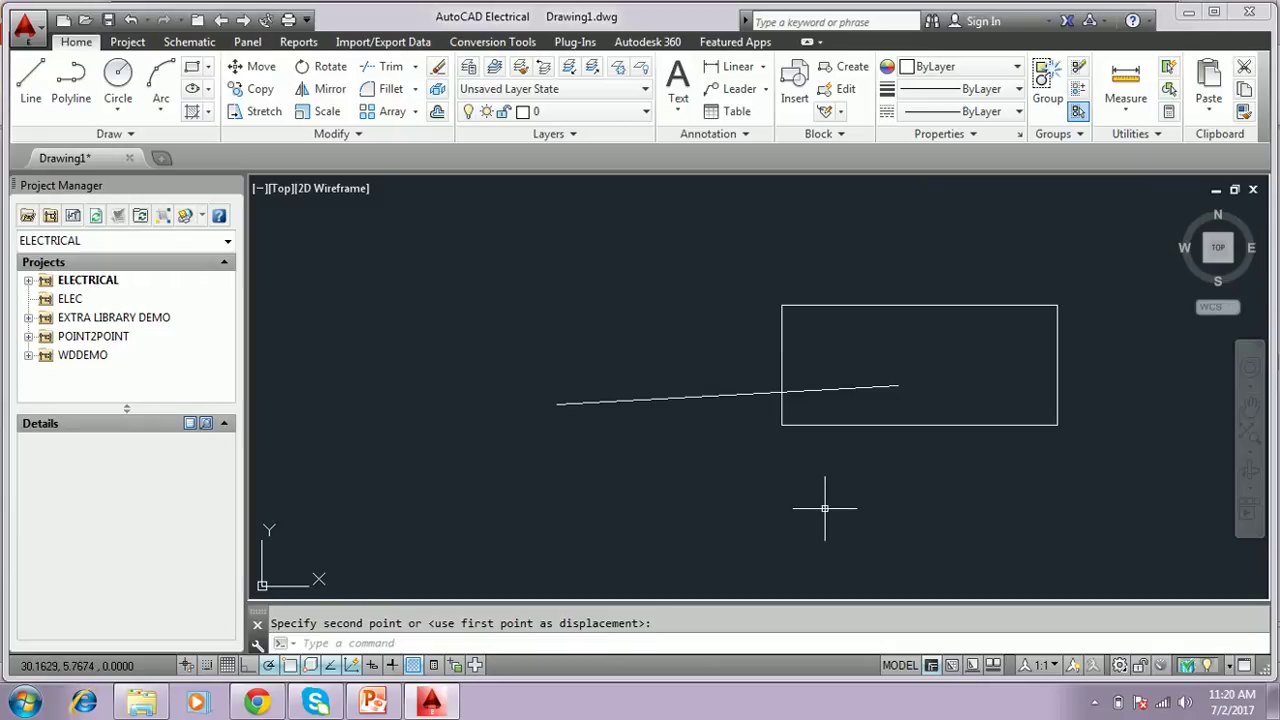
left_click(479, 645)
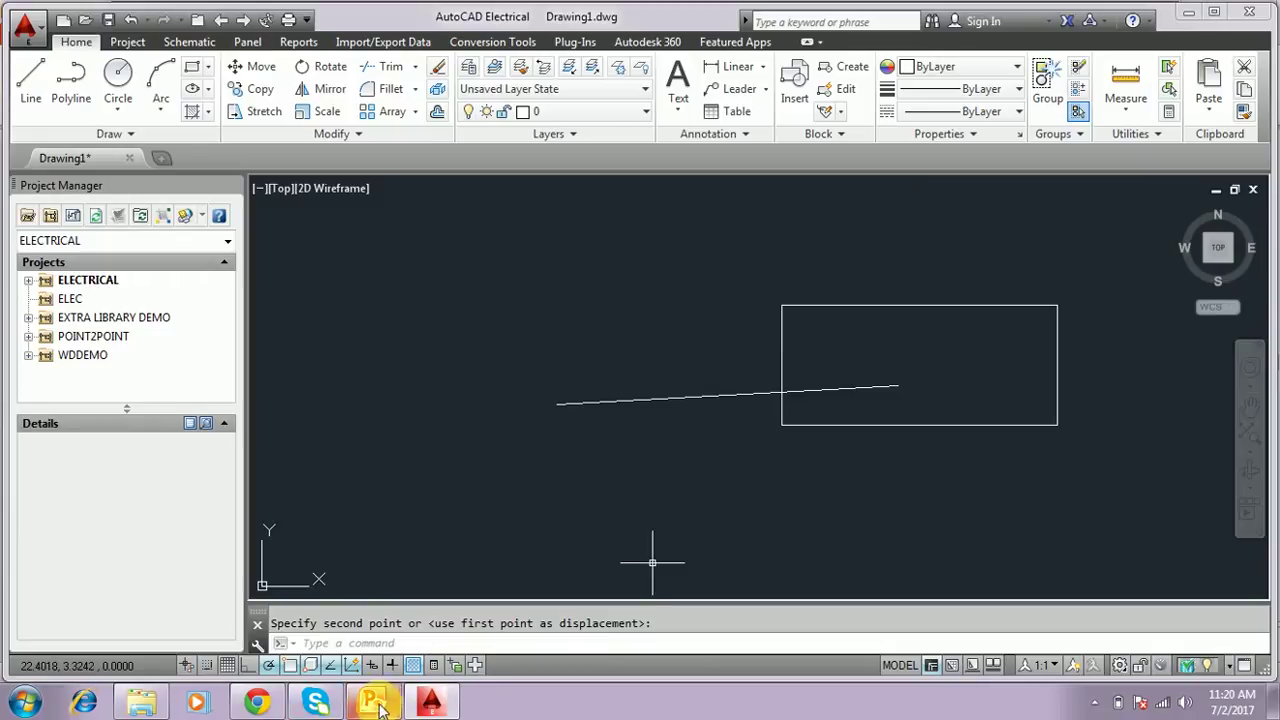
Step: Show slide 22 on COPY and ROTATE, then return to the AutoCAD drawing
left_click(376, 705)
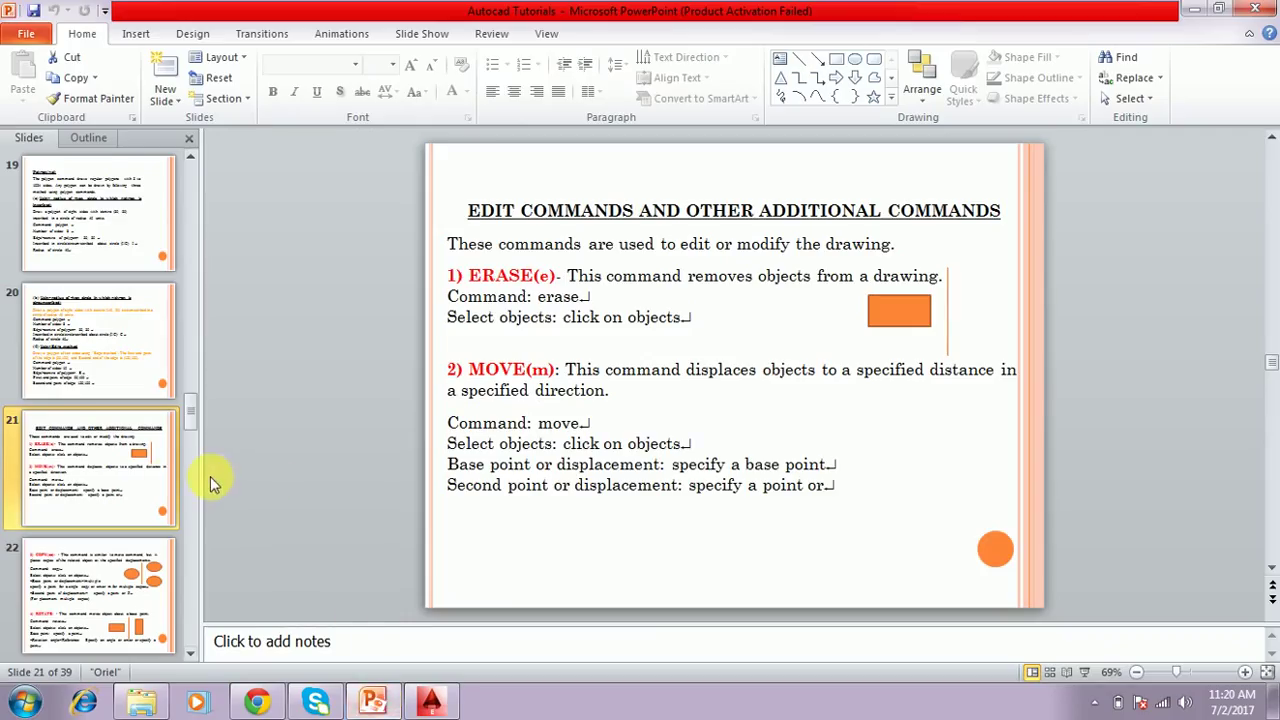
left_click(148, 547)
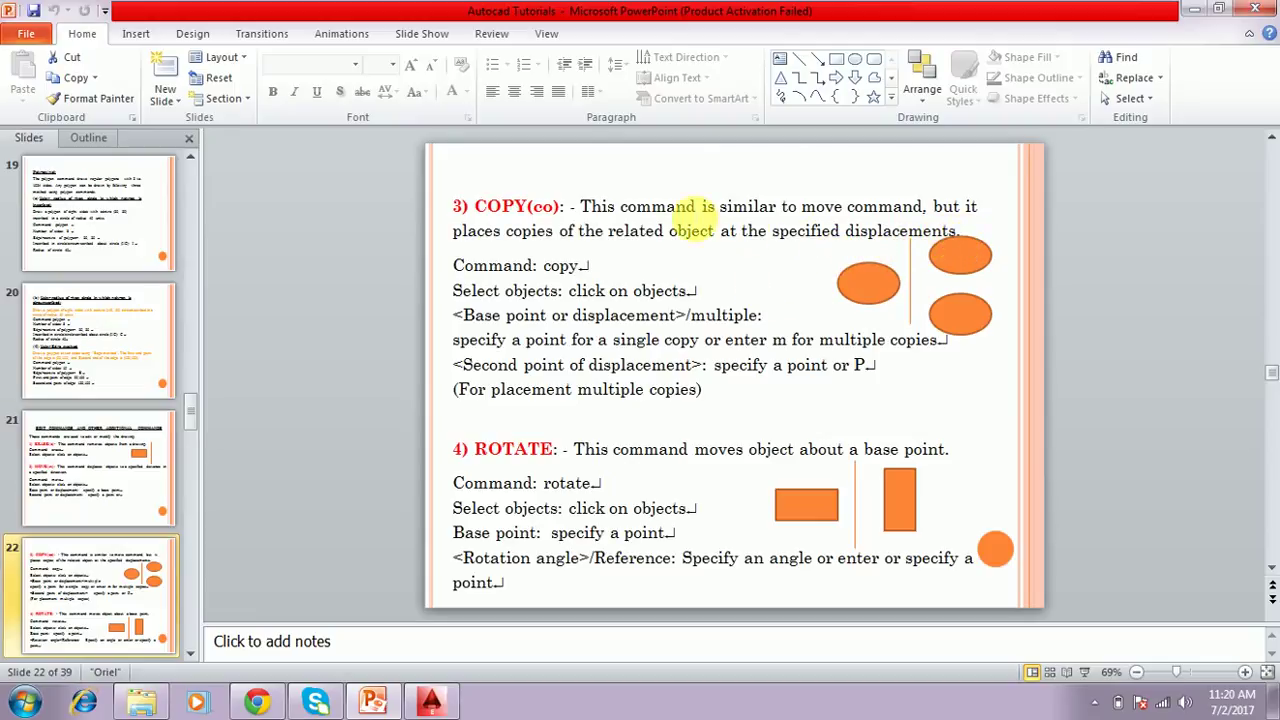
left_click(428, 705)
type("co")
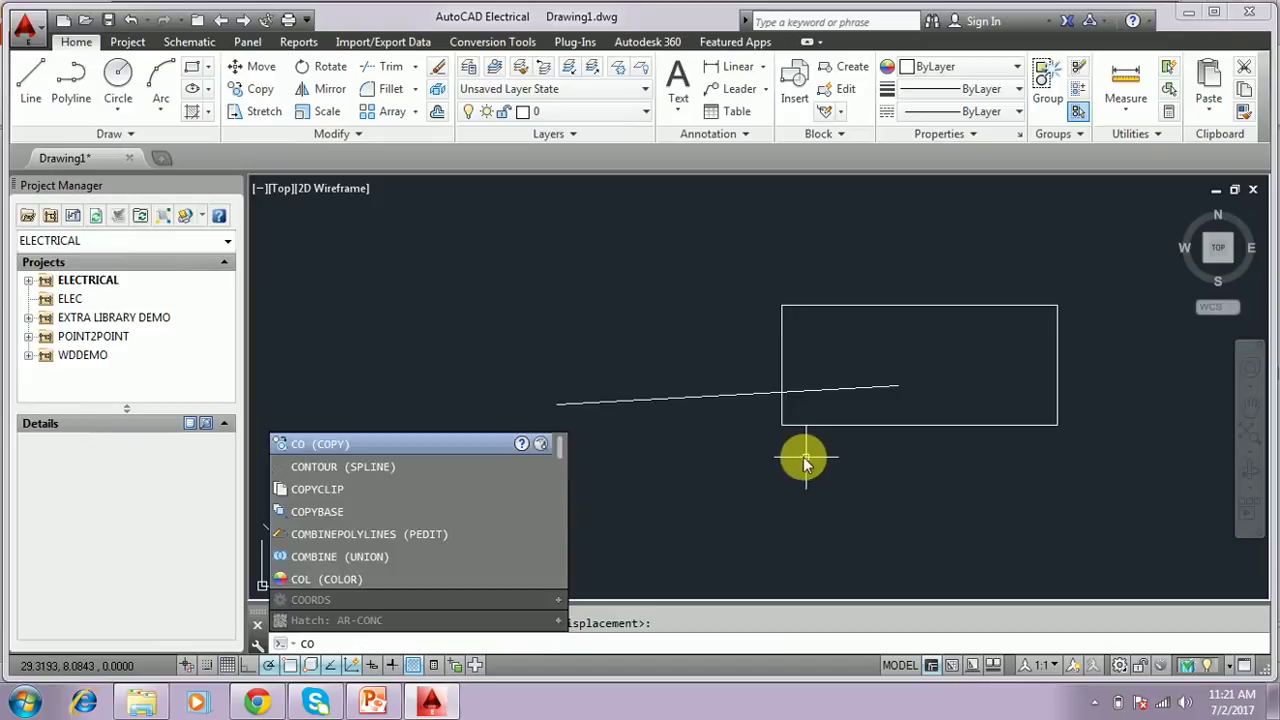
Step: Copy the rectangle from its lower-left corner to upper left, lower left, lower right and top middle
key("Return")
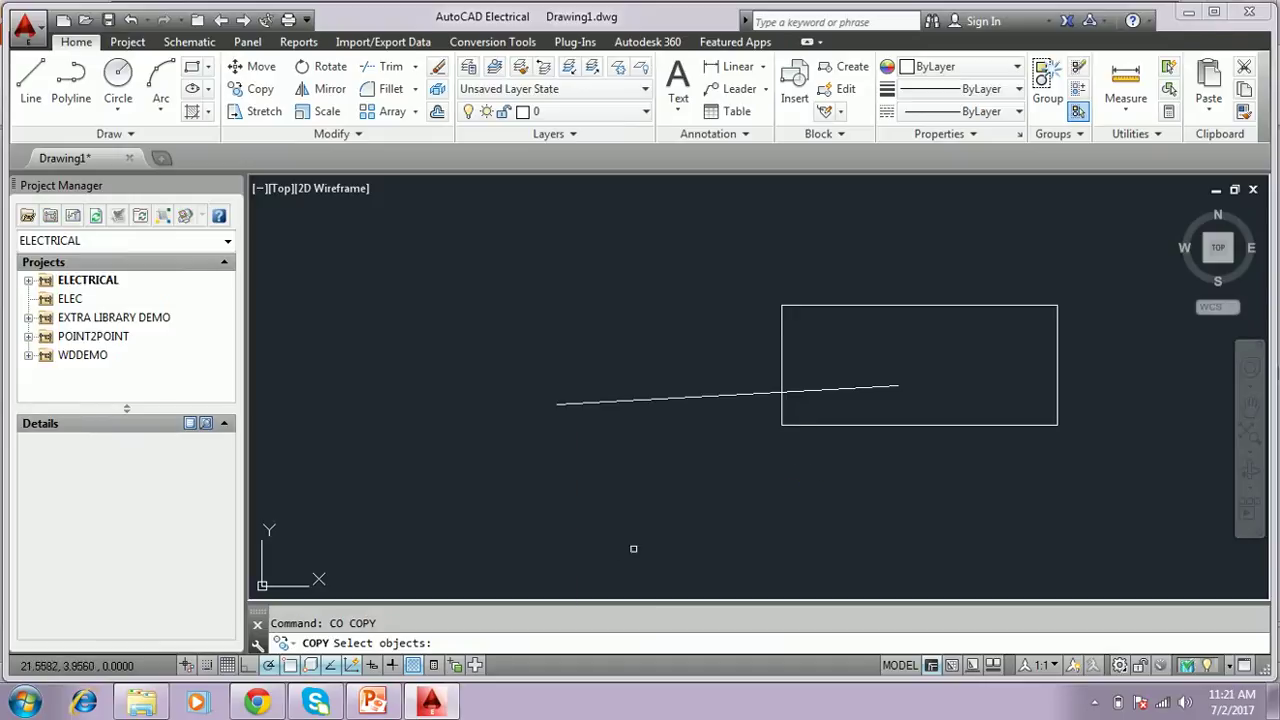
left_click(831, 426)
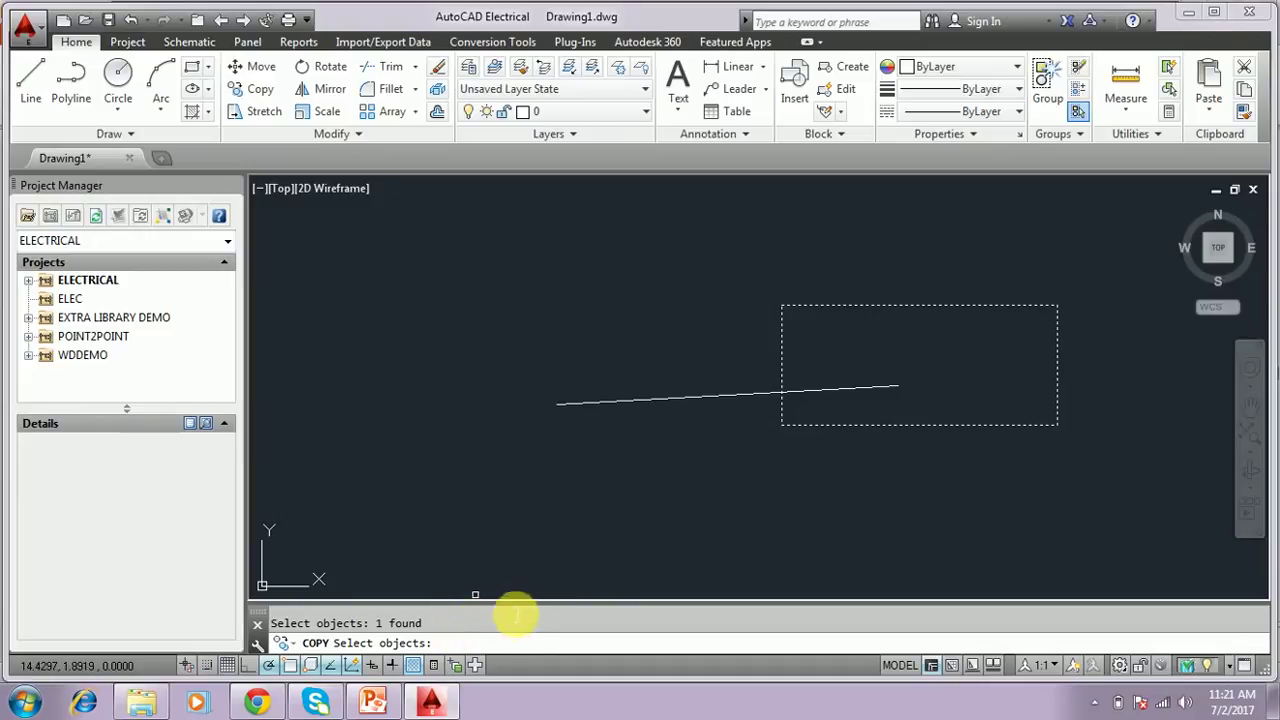
key("Return")
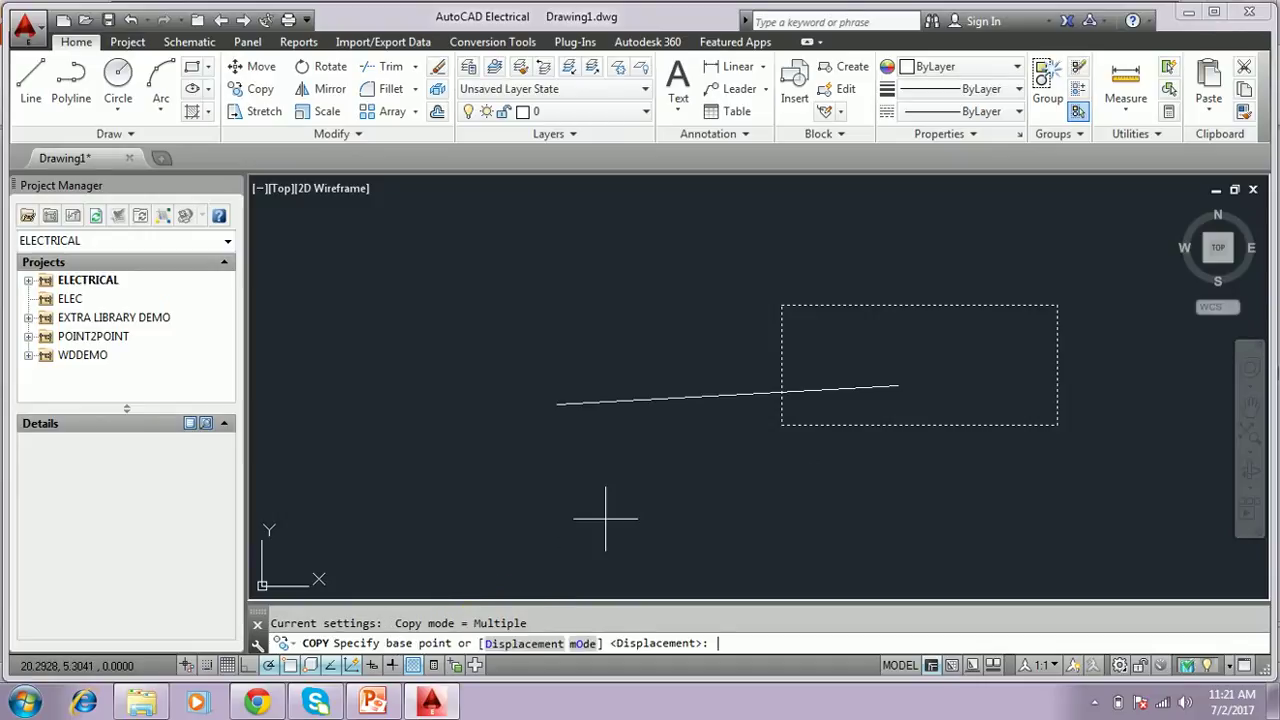
left_click(781, 425)
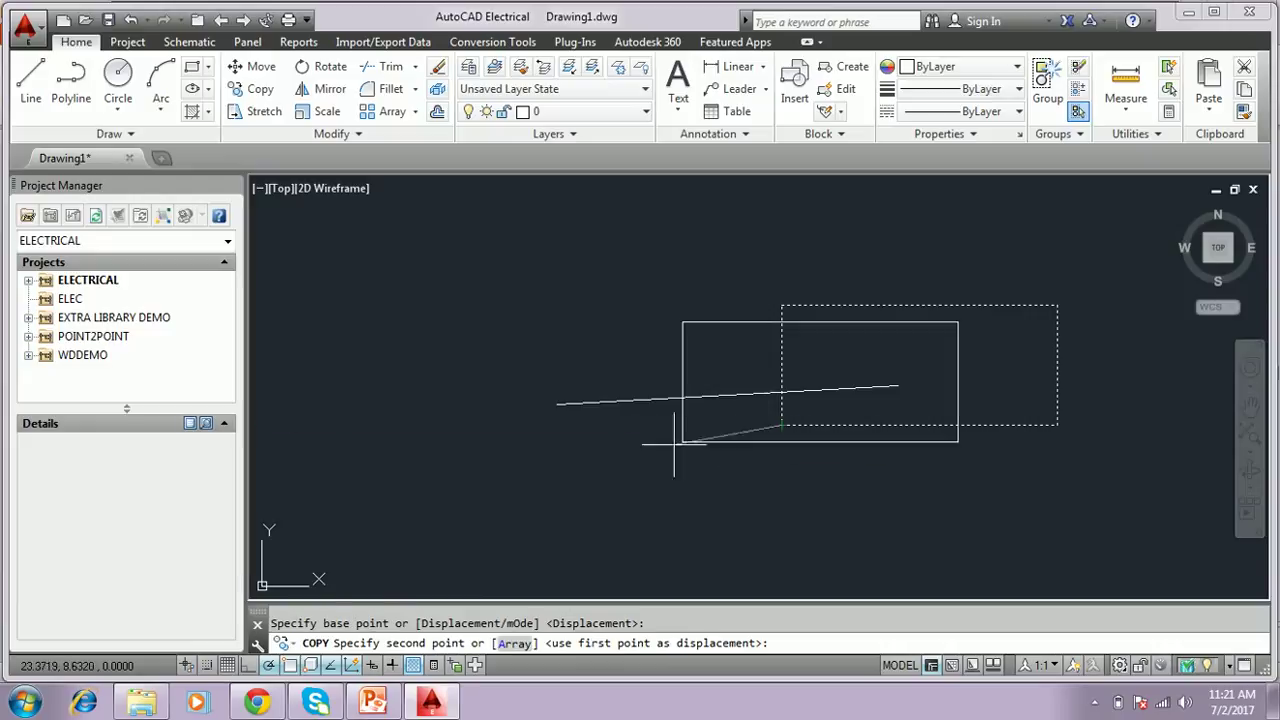
left_click(350, 373)
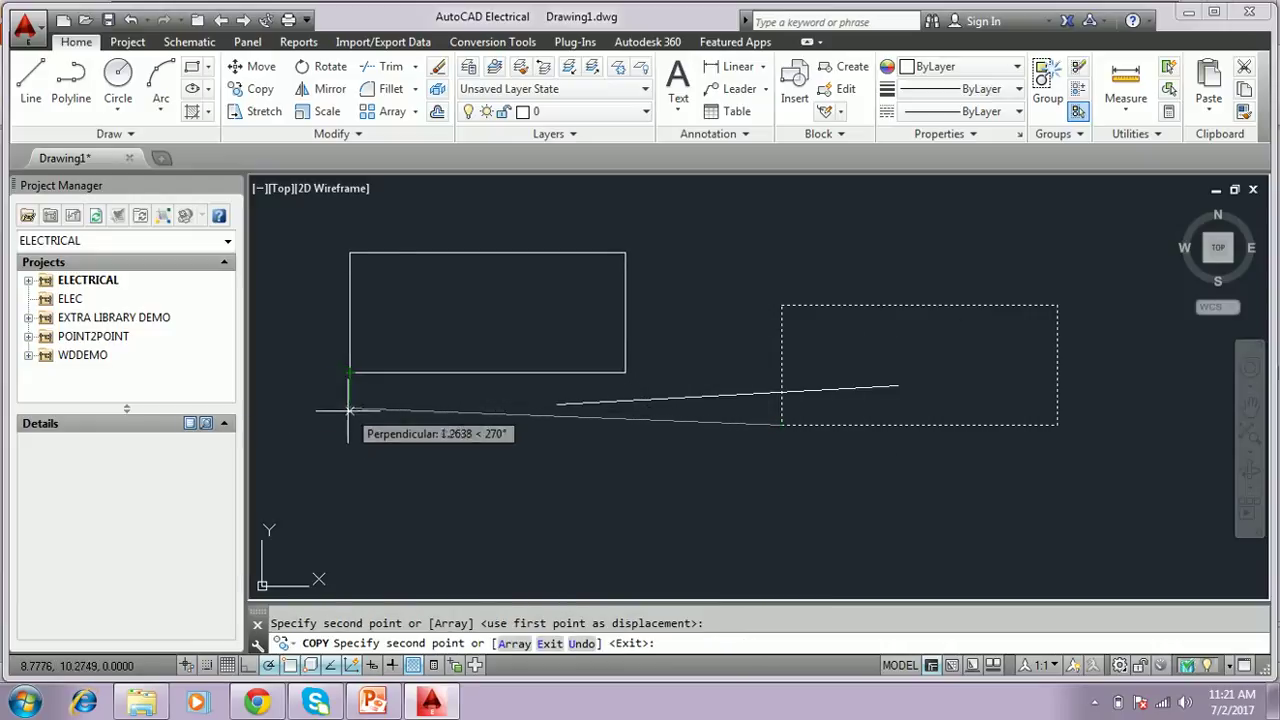
left_click(350, 535)
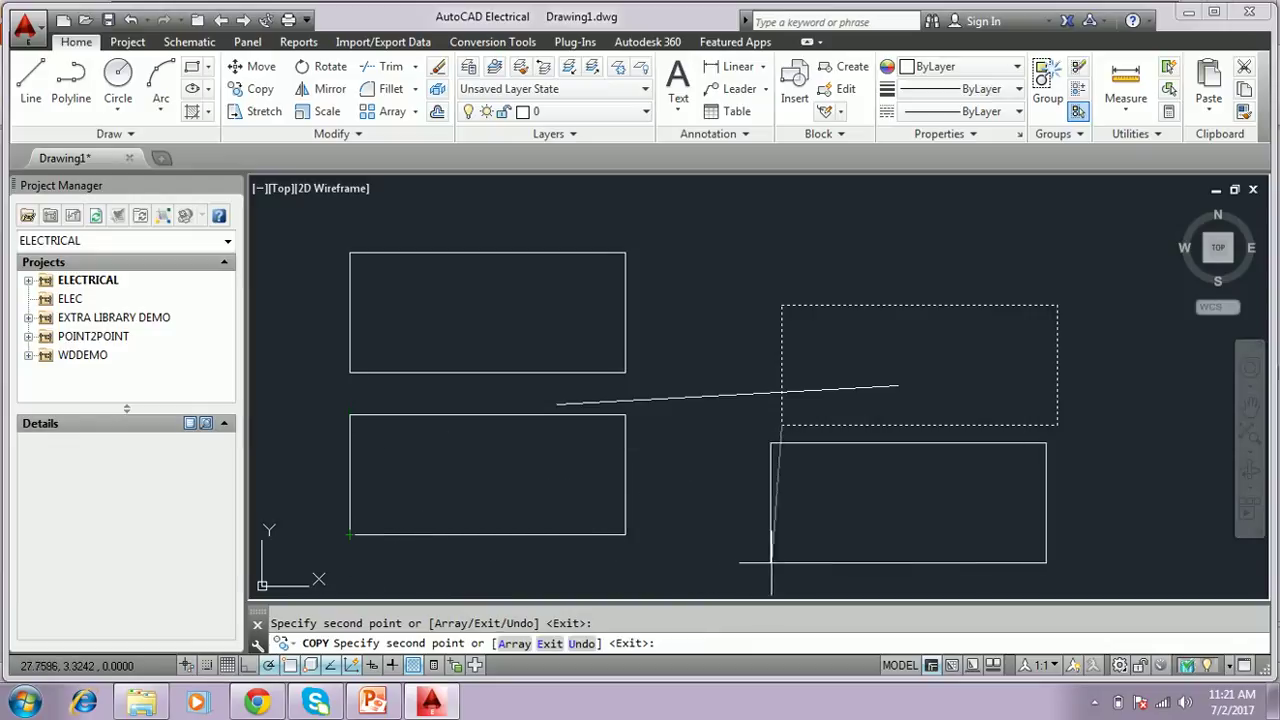
left_click(781, 560)
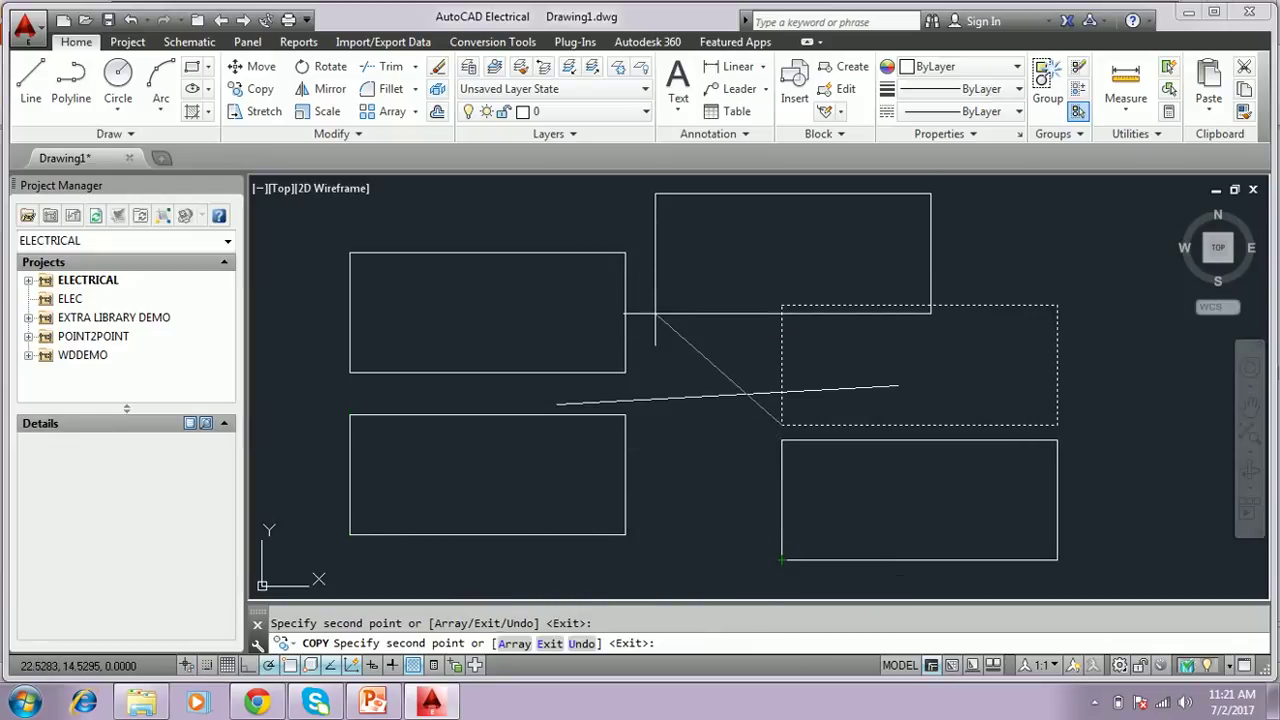
left_click(656, 323)
key("Return")
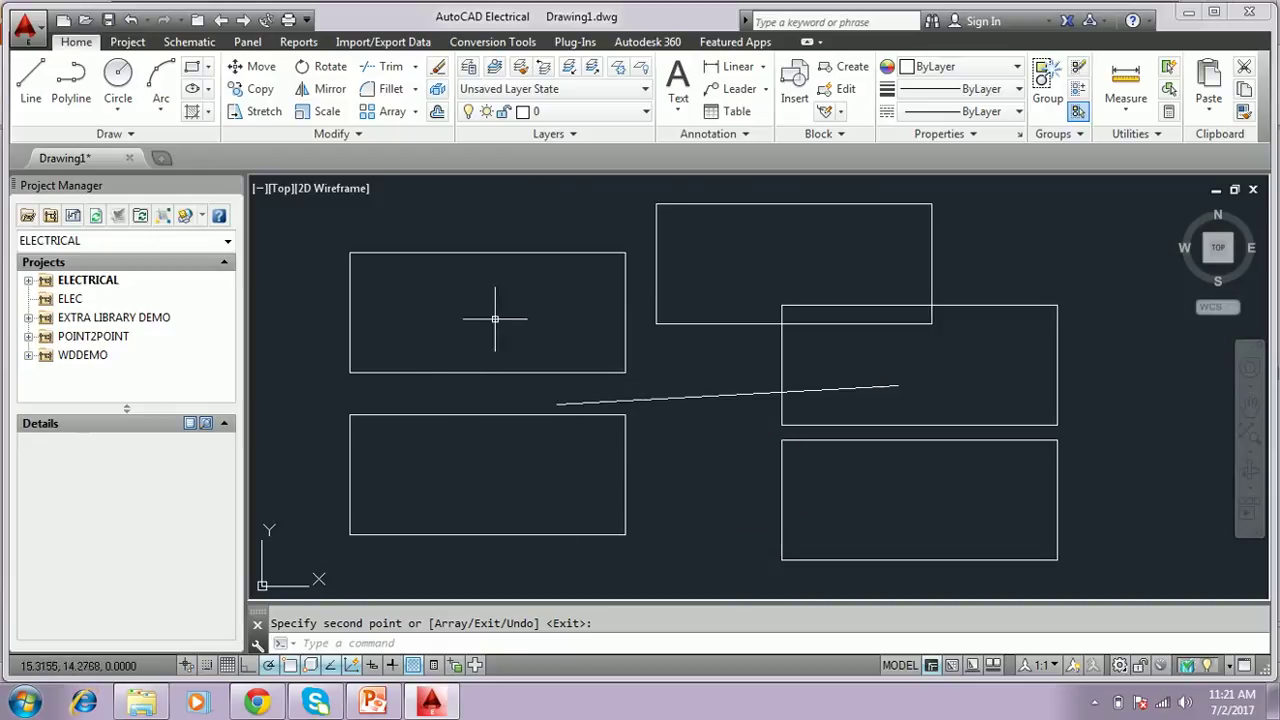
left_click(388, 706)
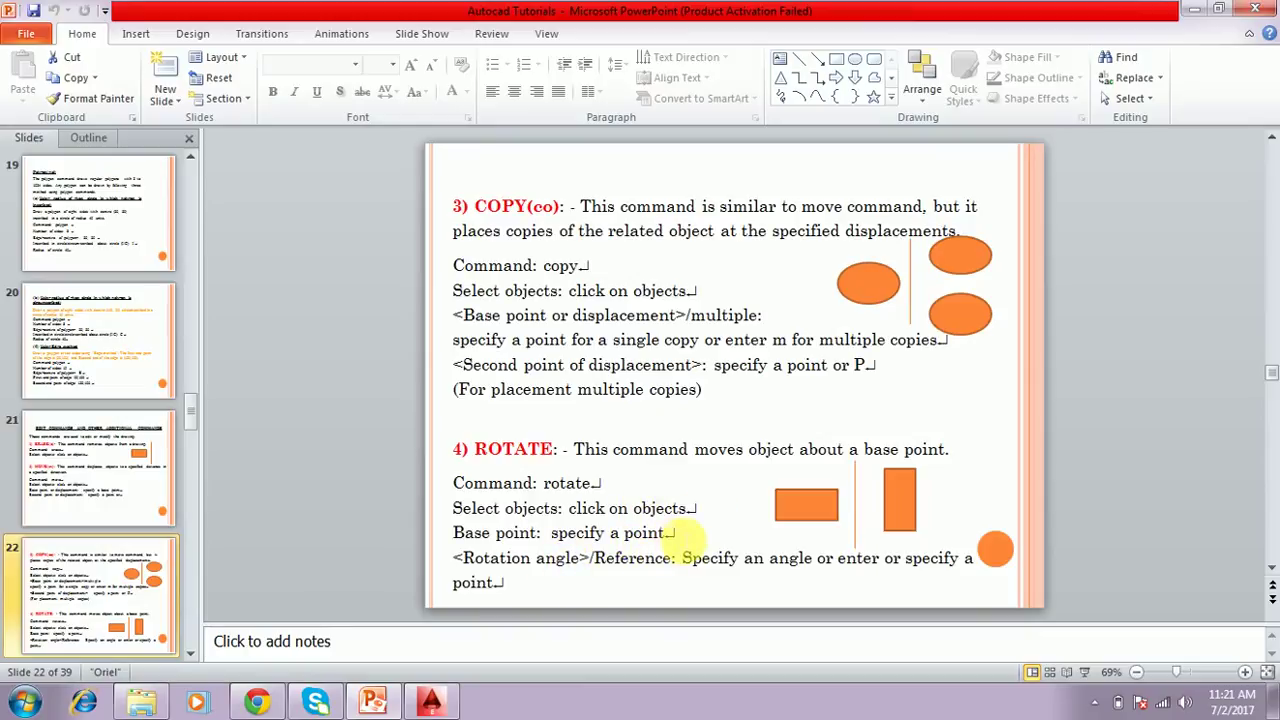
left_click(412, 708)
type("RO")
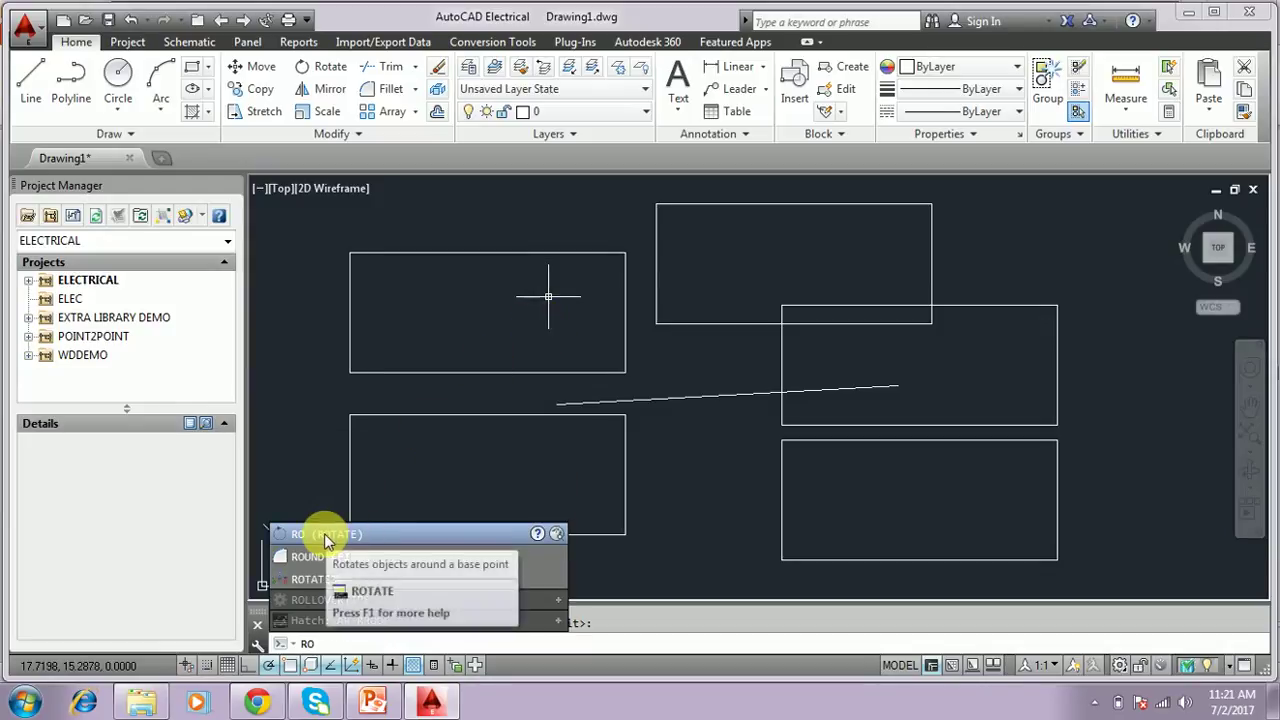
Step: Rotate the top-left rectangle 90° about its bottom midpoint so it stands upright
left_click(328, 536)
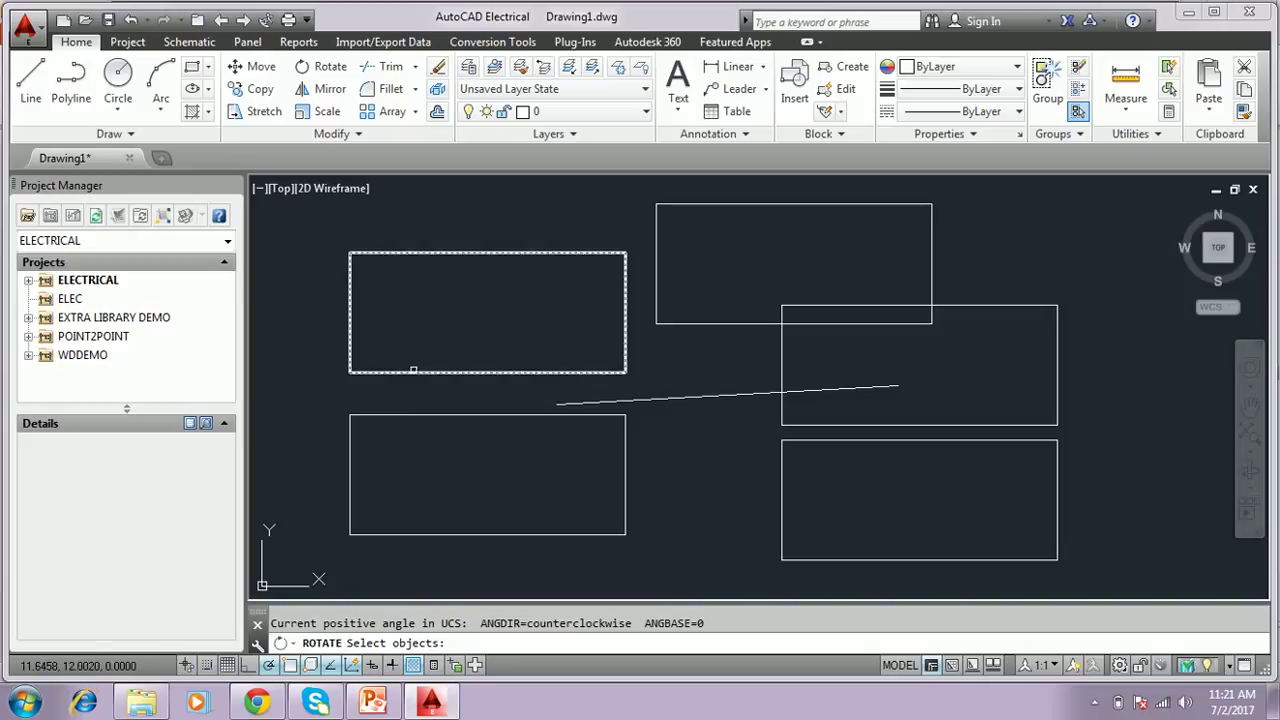
left_click(411, 380)
left_click(410, 365)
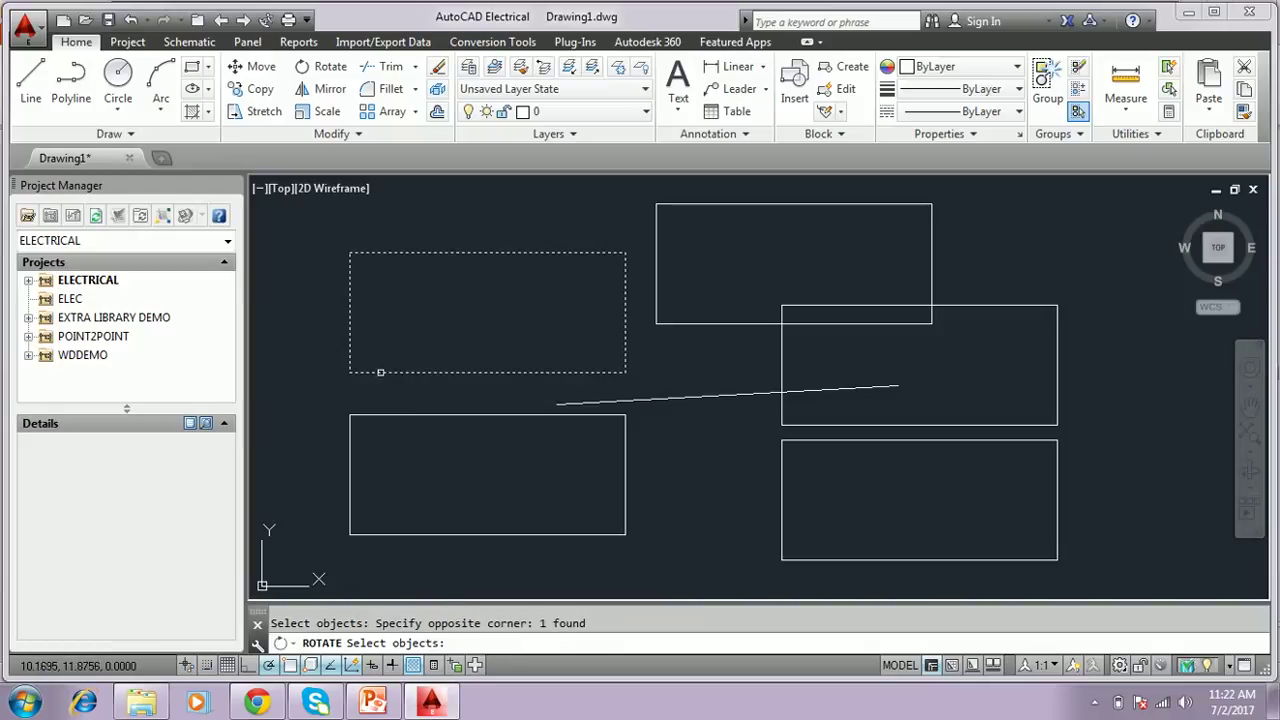
key("Return")
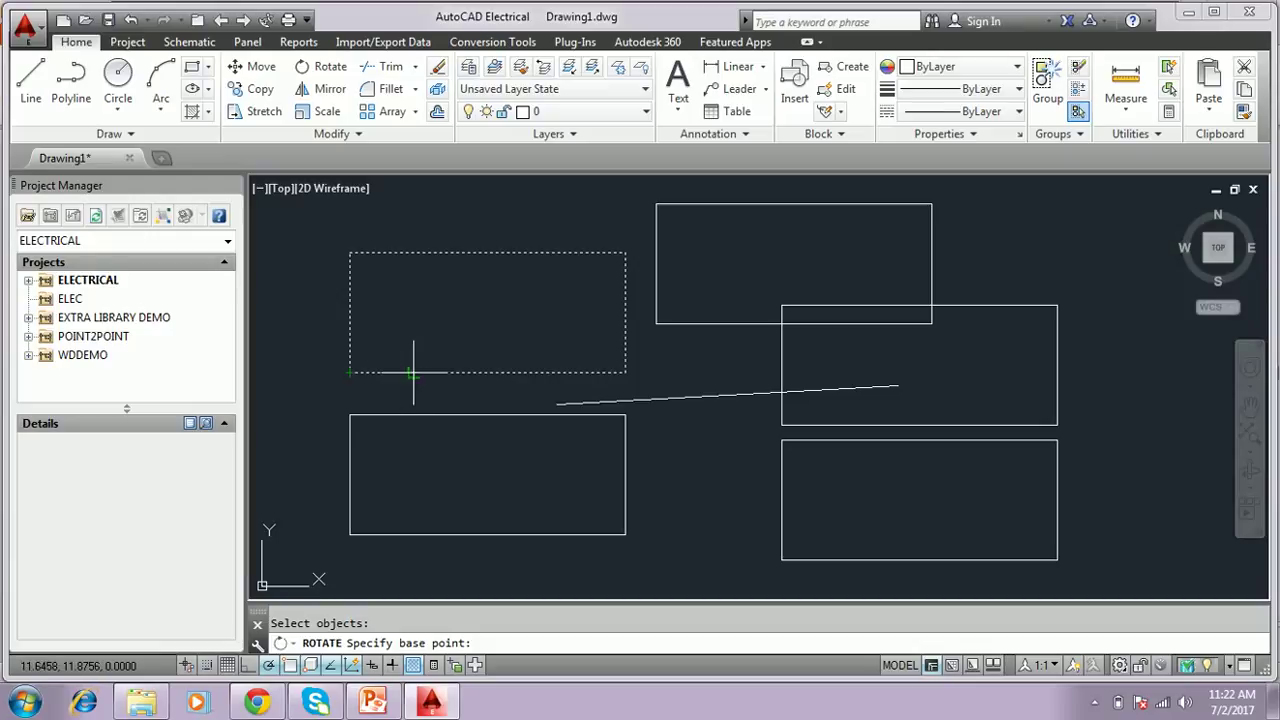
left_click(487, 373)
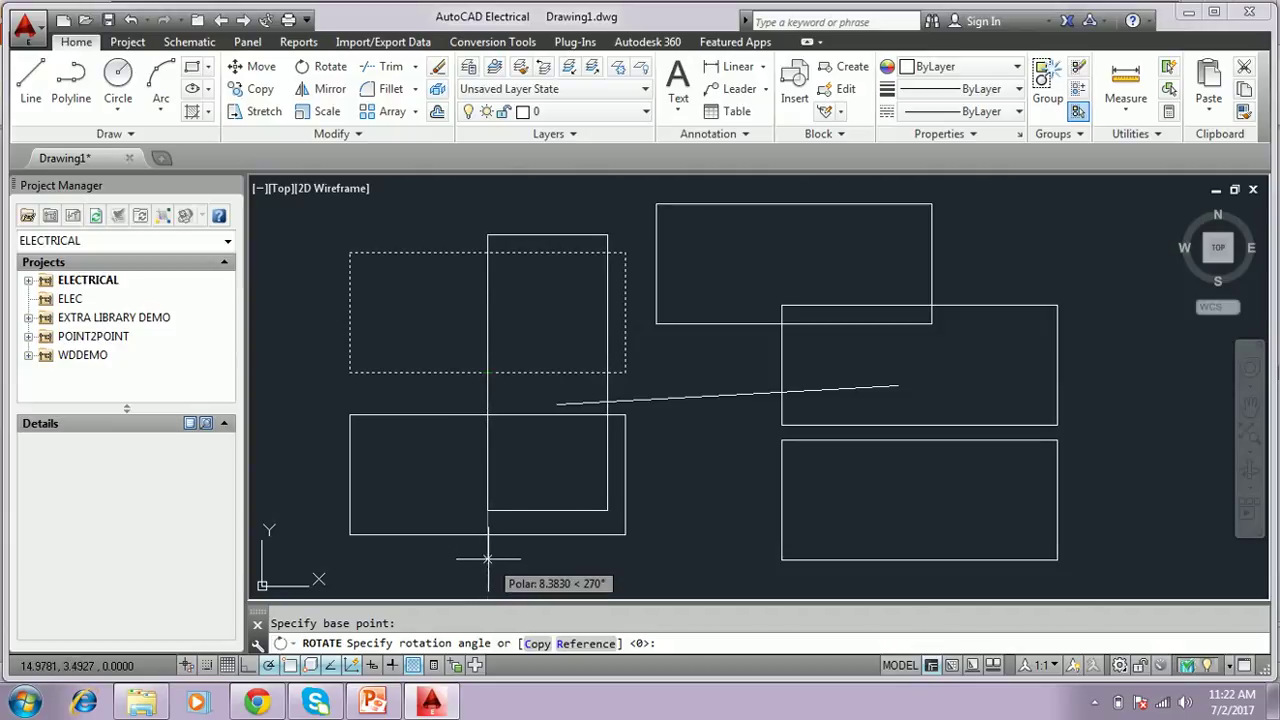
left_click(488, 558)
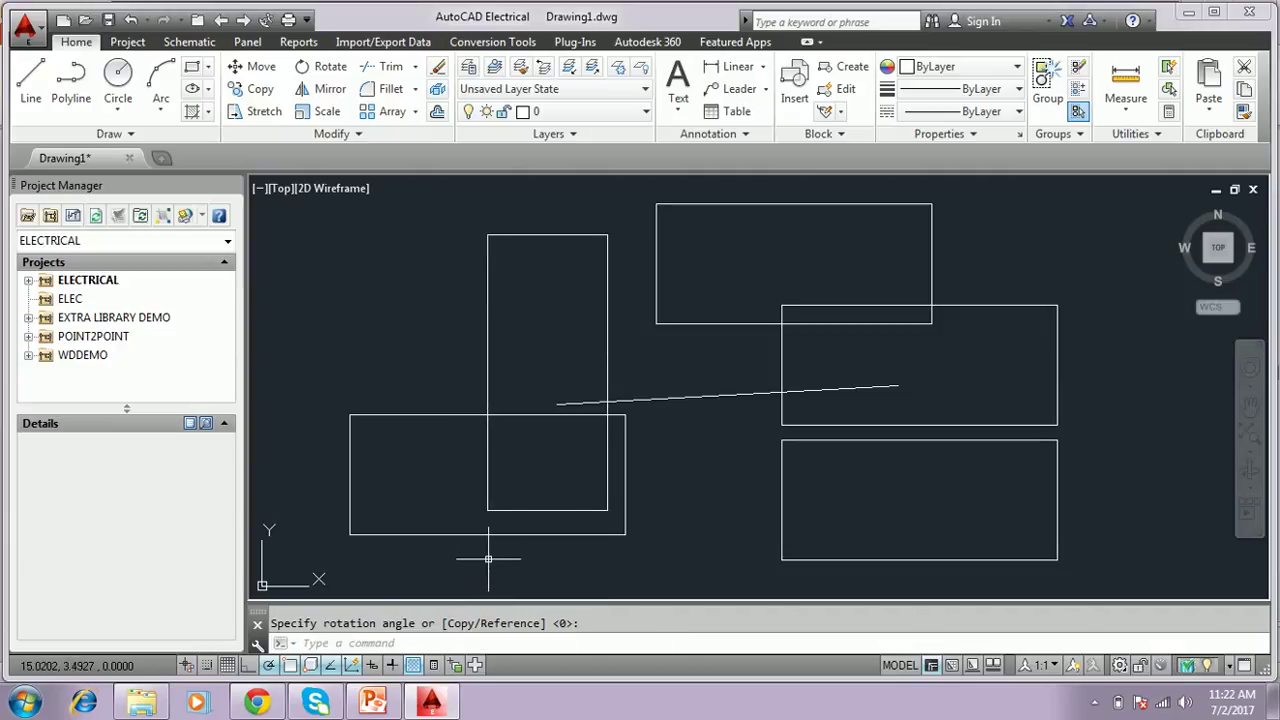